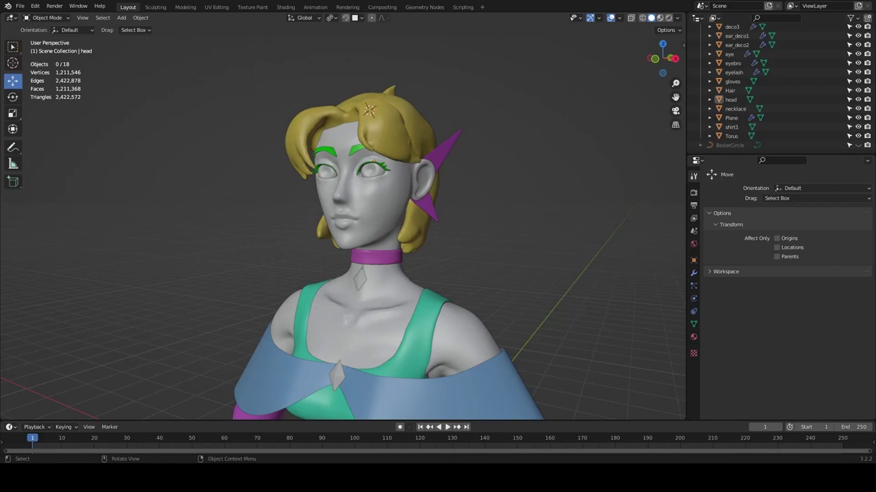
Inspect the head model's lips up close and return to a view of the whole bust.
mouse_move(409, 229)
middle_mouse_down()
mouse_move(439, 233)
mouse_move(424, 235)
middle_mouse_up()
scroll(421, 237, "up", 2)
scroll(421, 235, "up", 5)
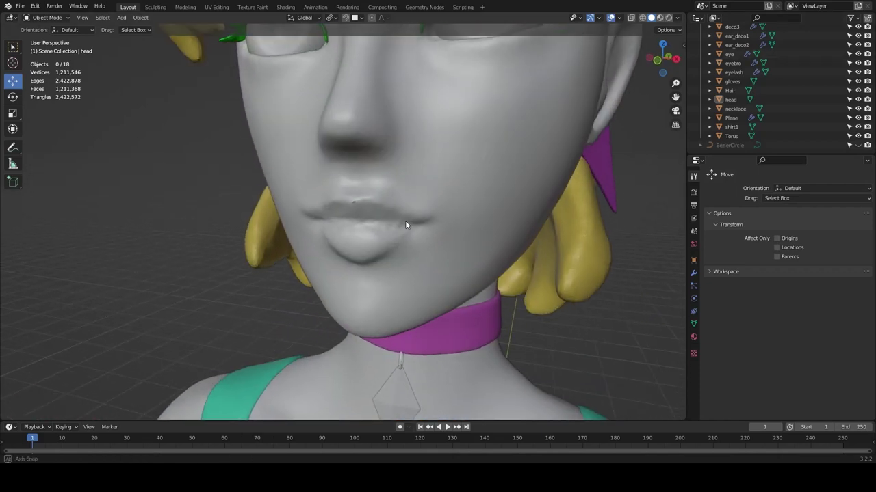
scroll(399, 221, "up", 3)
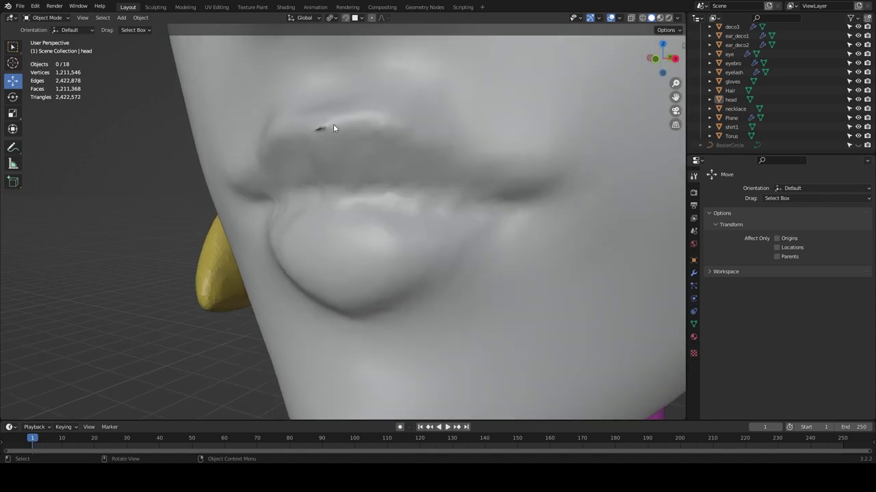
scroll(306, 194, "down", 10)
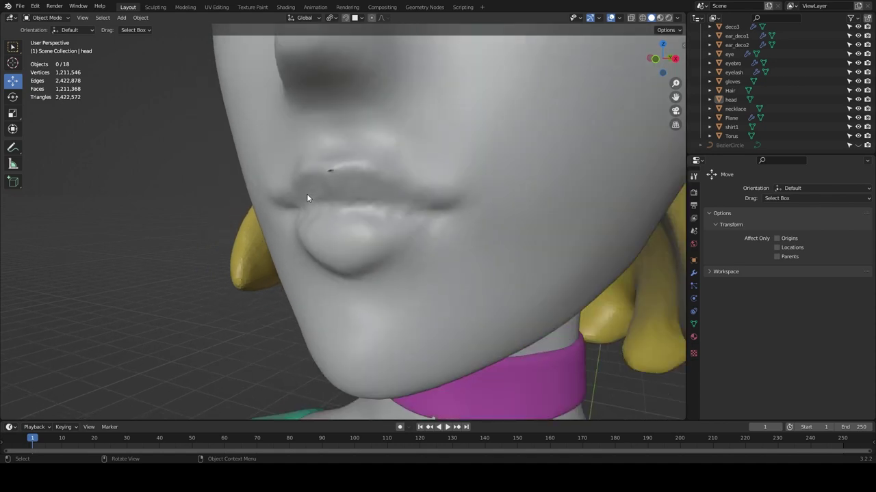
middle_click_drag(326, 204, 331, 204)
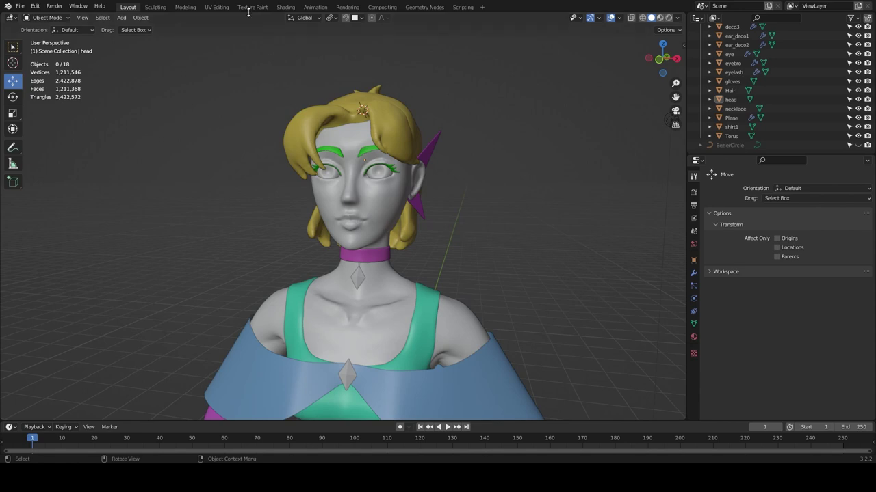
Switch the head to Texture Paint mode to review the Fill brush's color settings, and return to Object Mode.
left_click(46, 18)
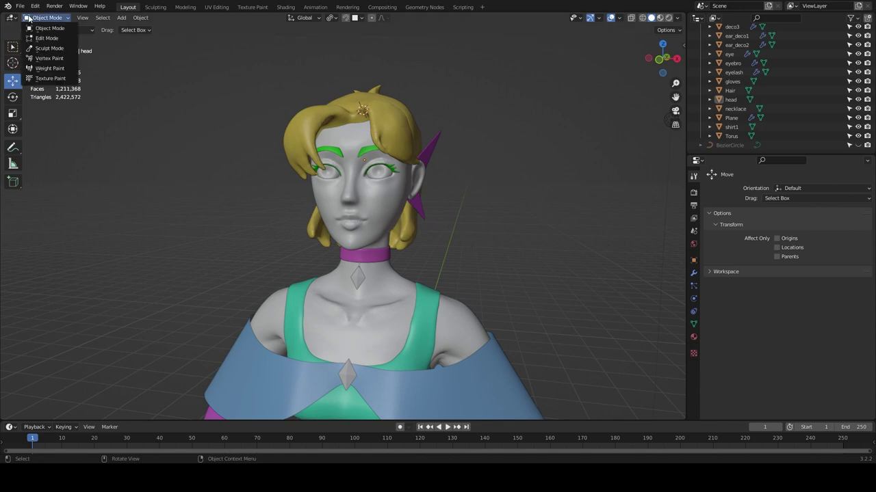
left_click(41, 78)
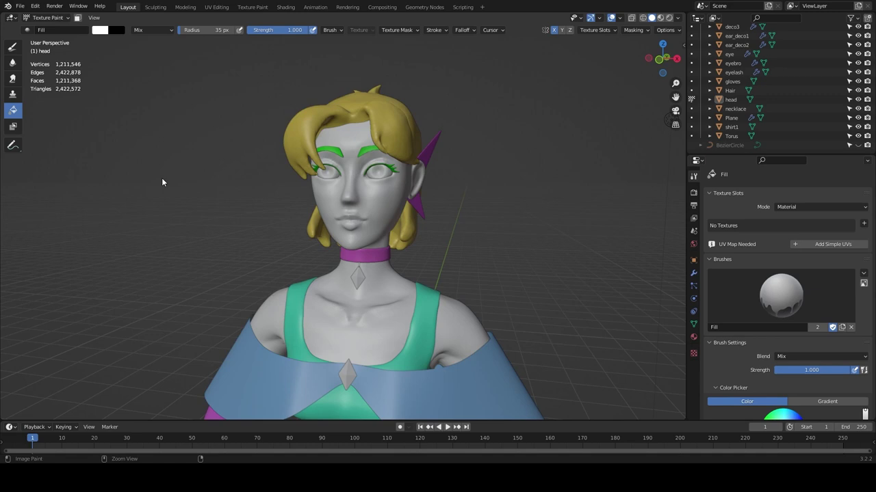
key("ctrl+Tab")
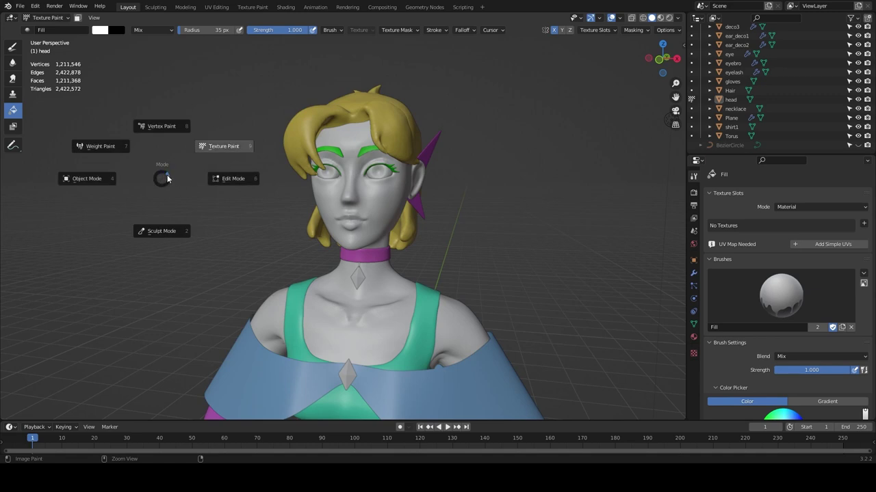
left_click(161, 182)
scroll(718, 236, "down", 6)
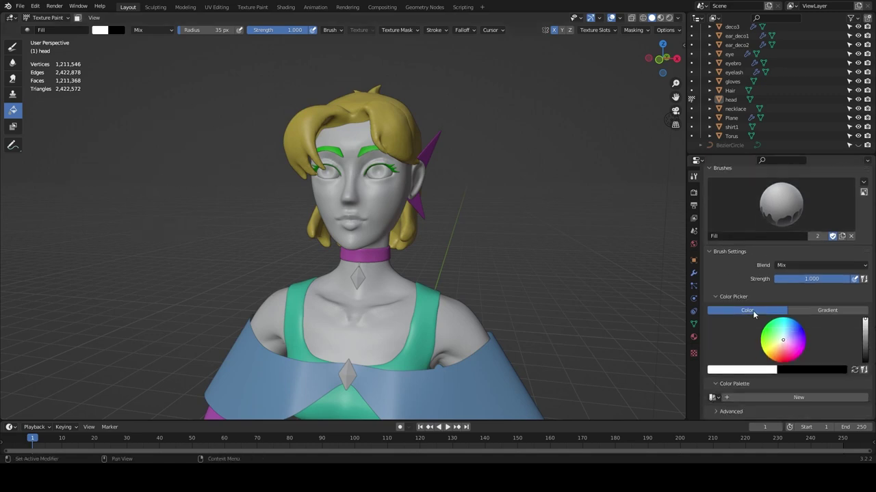
left_click(362, 185)
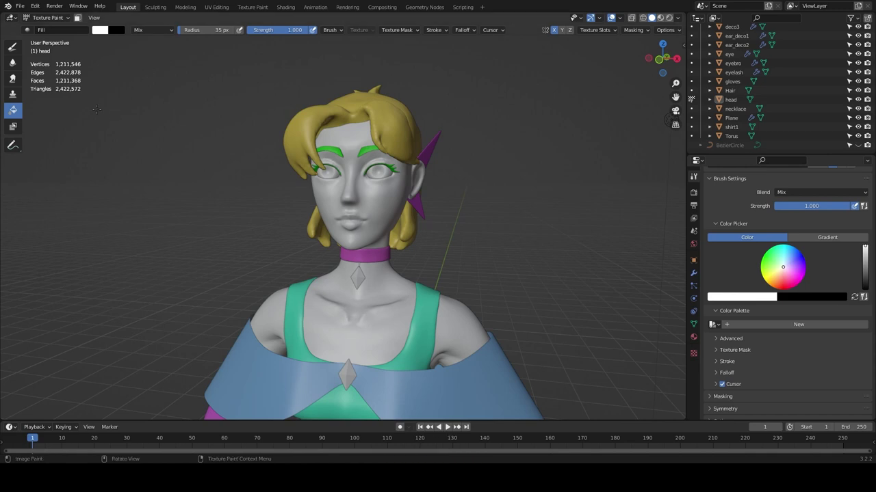
key("ctrl+Tab")
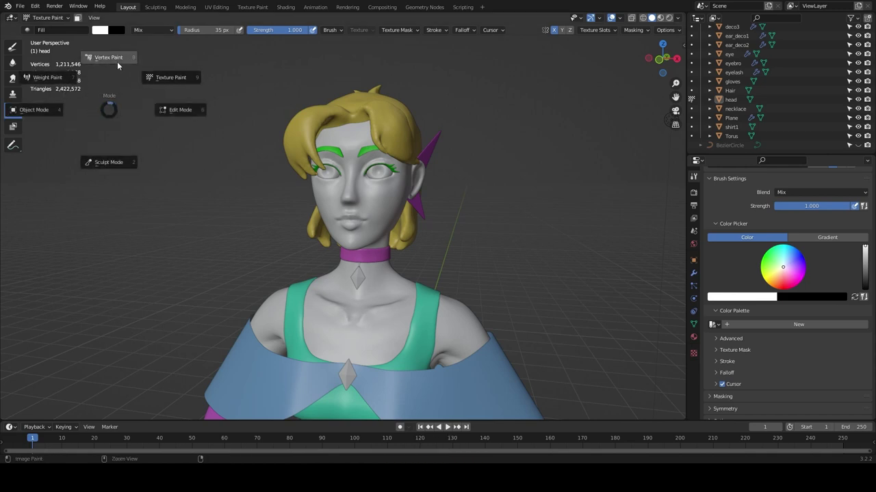
left_click(46, 112)
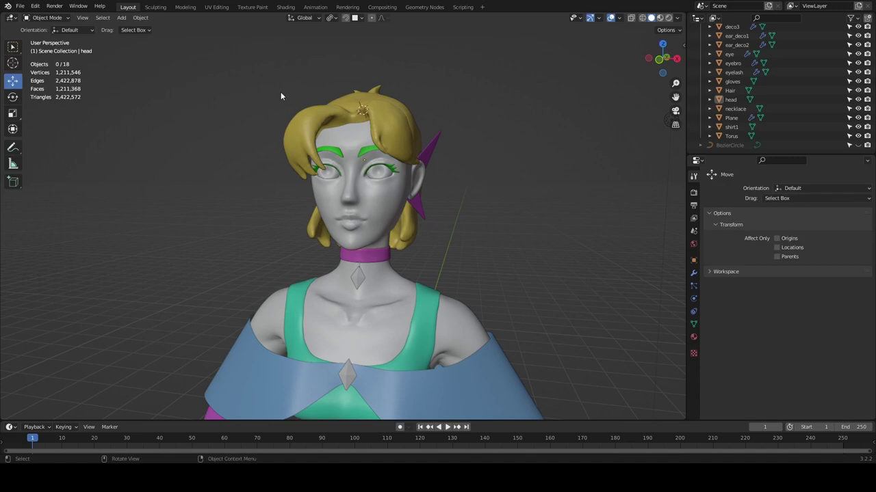
Select the head, enter Edit Mode and deselect its entire mesh.
left_click(351, 121)
scroll(351, 120, "up", 3)
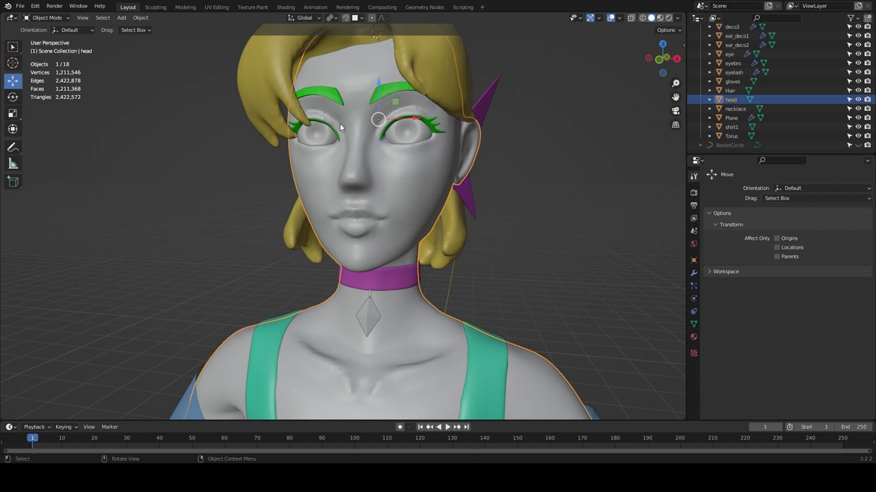
key("Tab")
scroll(189, 200, "up", 2)
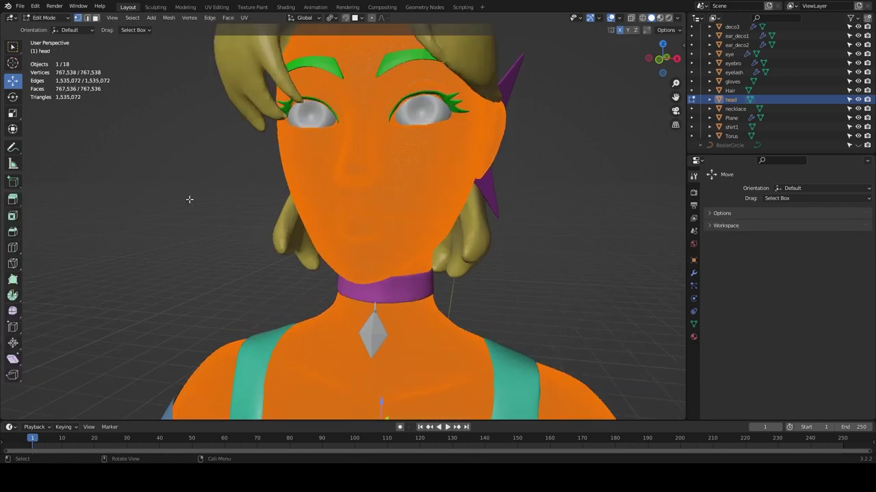
key("alt+a")
scroll(174, 193, "up", 6)
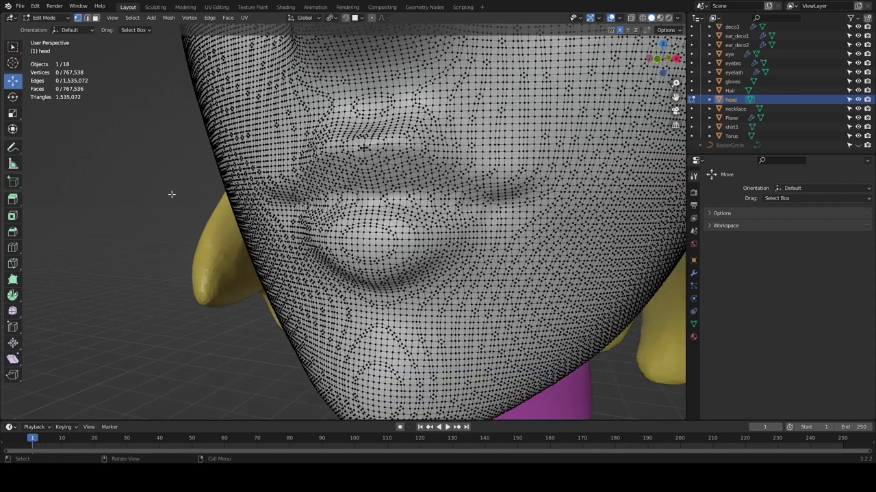
Select the vertical edge loop running from the lips down the chin and neck, and mark it as a seam.
key("2")
left_click(374, 199)
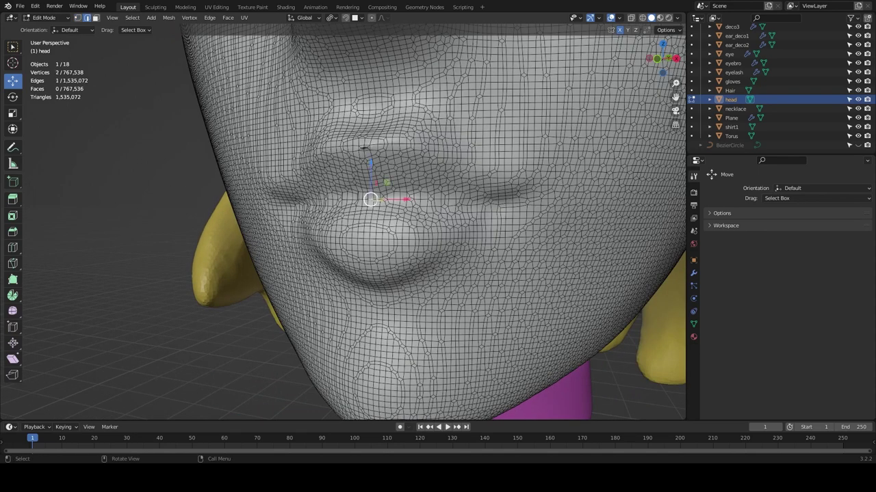
left_click(373, 201, "alt")
scroll(351, 200, "down", 4)
scroll(349, 200, "up", 4)
middle_click_drag(349, 192, 371, 183)
scroll(352, 180, "down", 7)
scroll(371, 185, "up", 6)
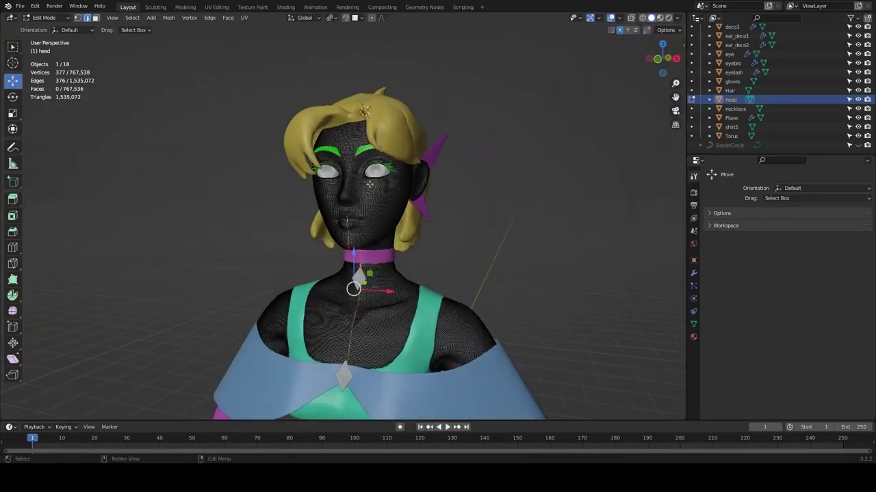
right_click(352, 223)
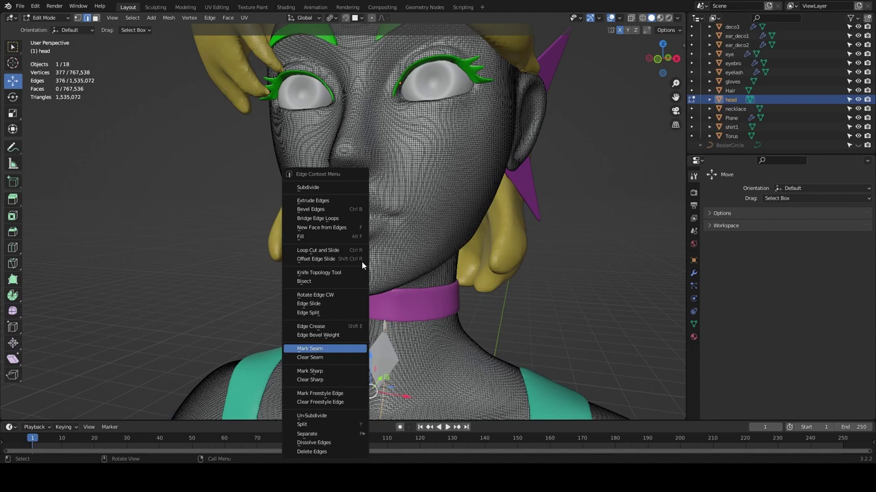
key("Return")
Undo the seam on the chin and neck loop, clear the selection and return to Object Mode.
scroll(361, 261, "up", 4)
left_click(401, 232)
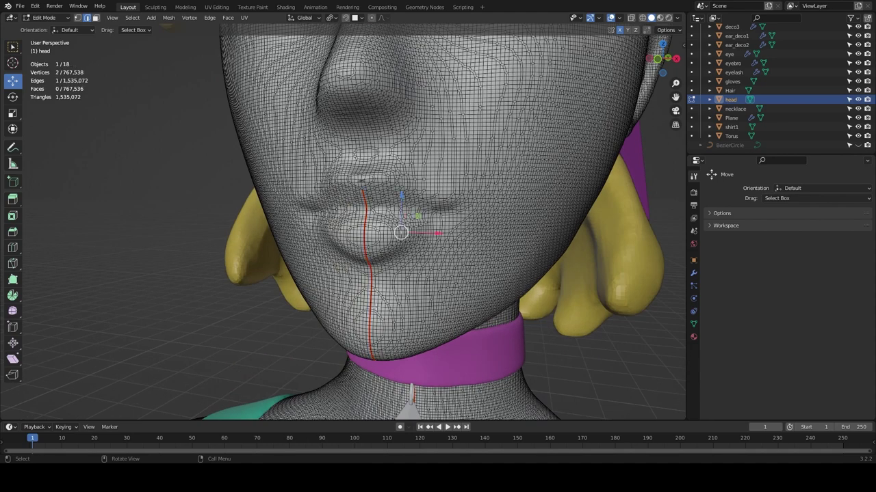
scroll(380, 297, "down", 3)
middle_click_drag(381, 297, 402, 292)
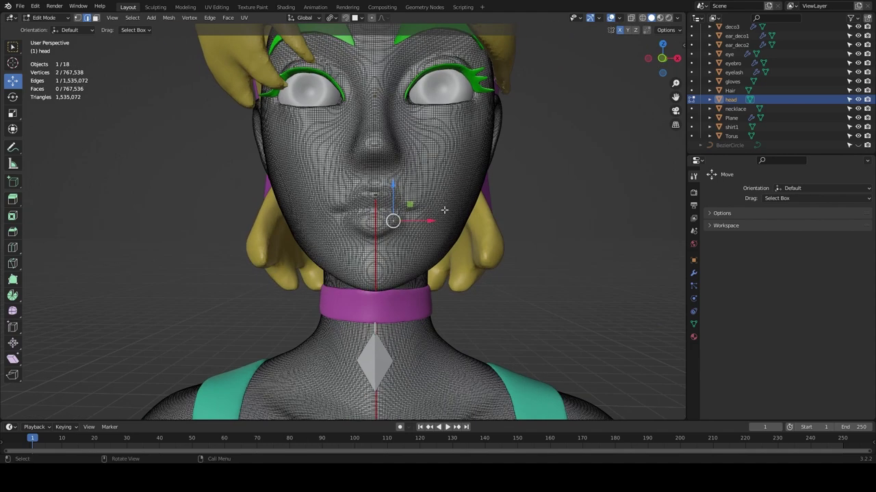
left_click(483, 248, "ctrl")
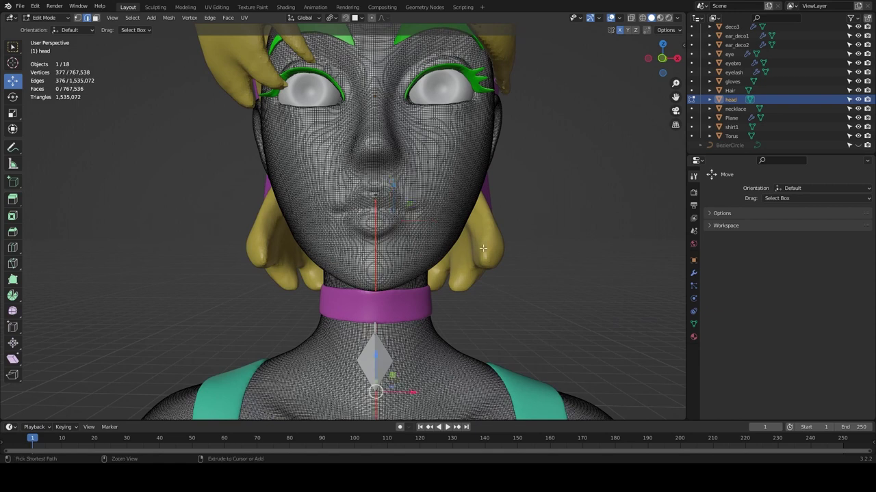
scroll(484, 246, "down", 2)
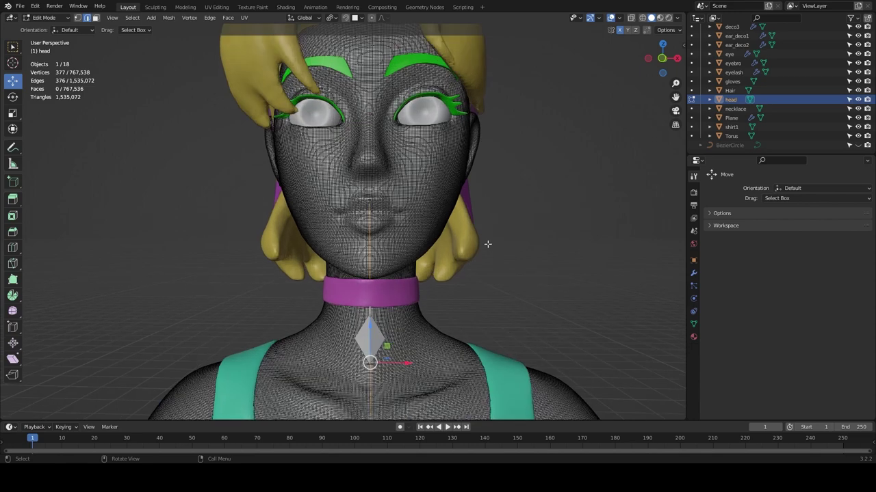
left_click(487, 244)
middle_click_drag(487, 244, 477, 251)
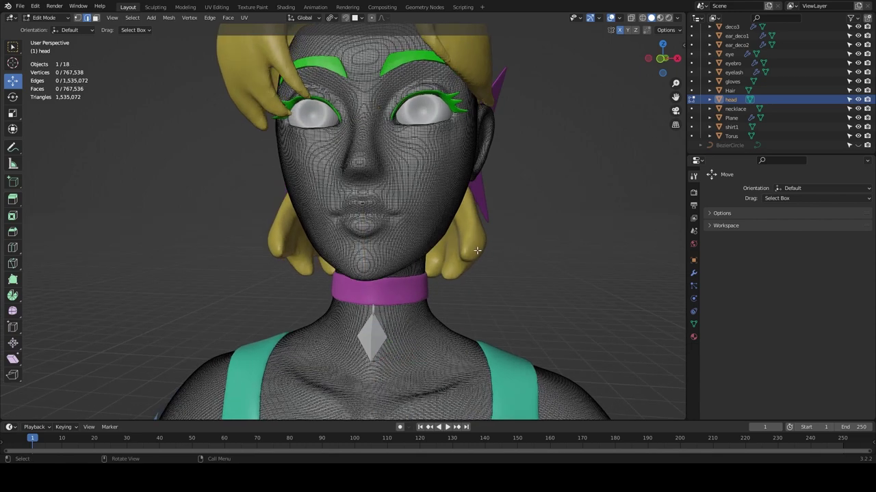
key("Tab")
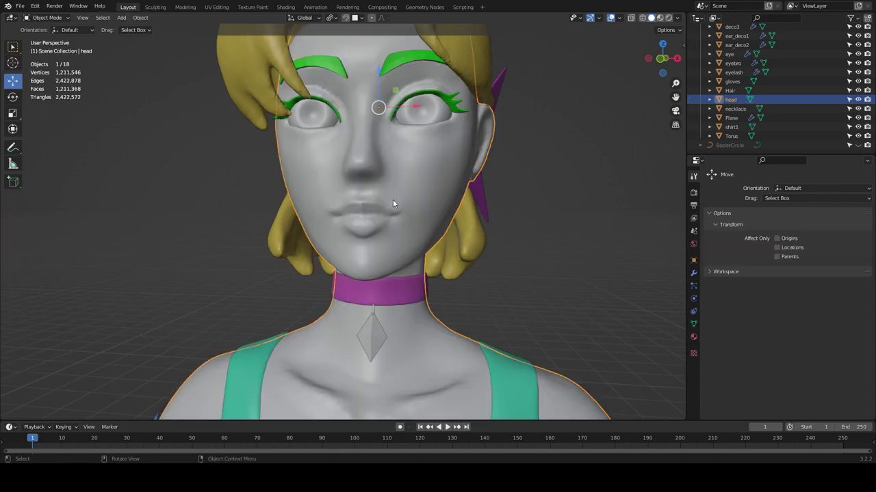
Add a Decimate modifier to the head and set its collapse ratio to 0.1.
left_click(693, 273)
left_click(735, 191)
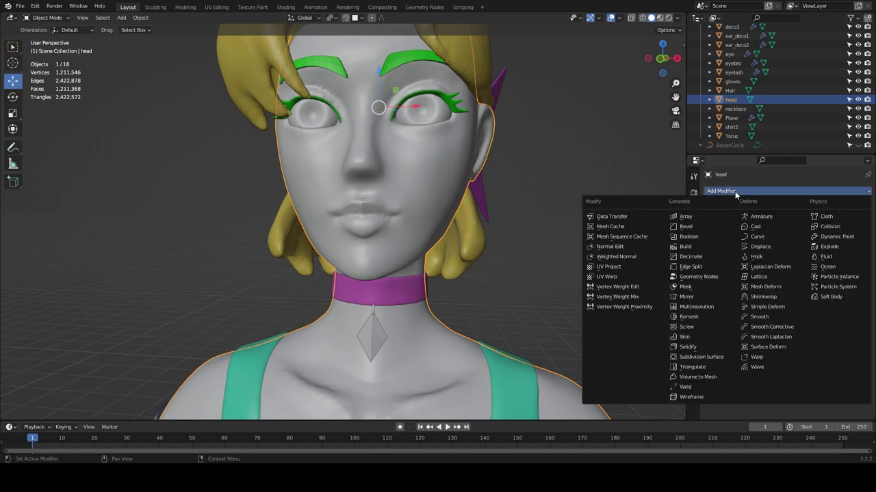
left_click(700, 256)
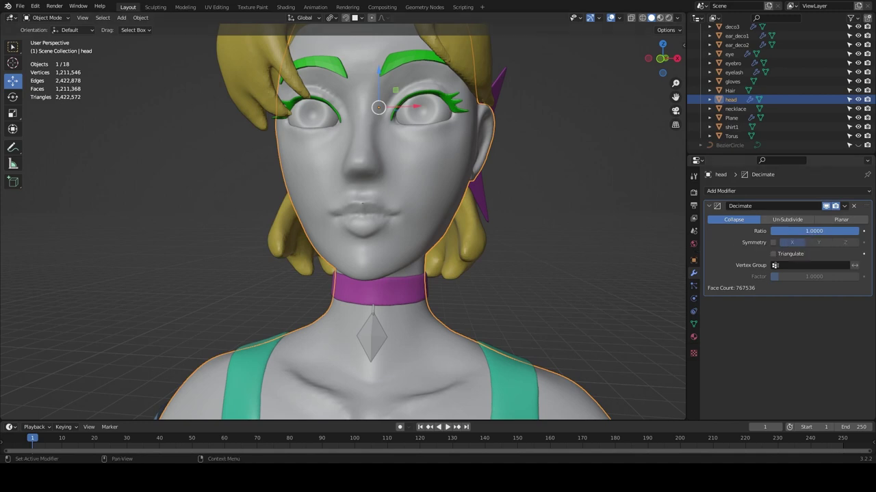
left_click(802, 231)
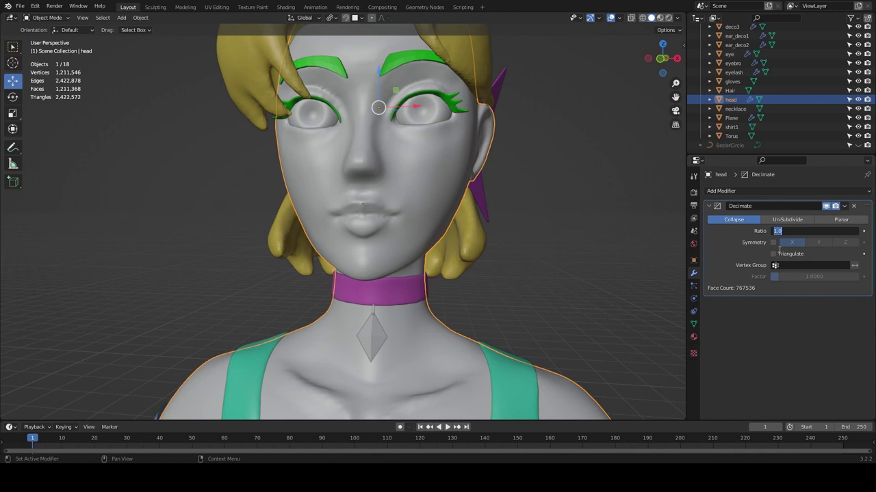
type("0.1")
key("Return")
scroll(447, 177, "up", 3)
middle_click_drag(448, 178, 565, 209)
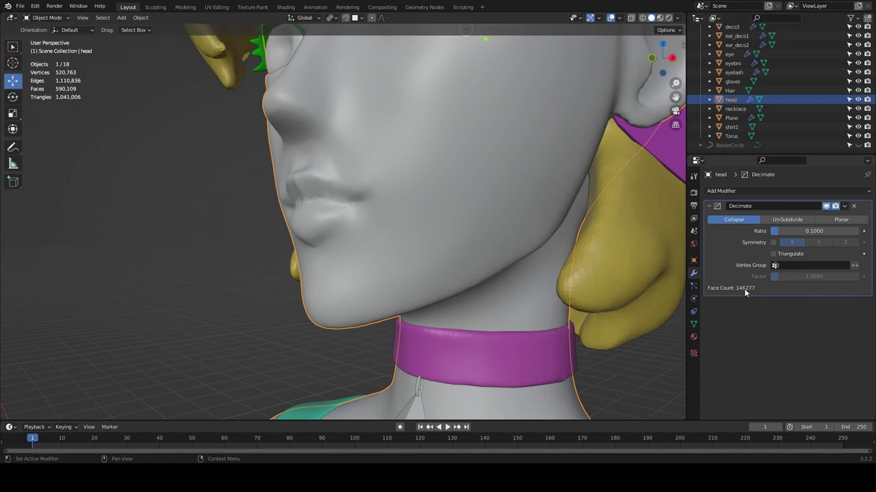
Apply the Decimate modifier and check the head's mesh in Edit Mode.
left_click(844, 206)
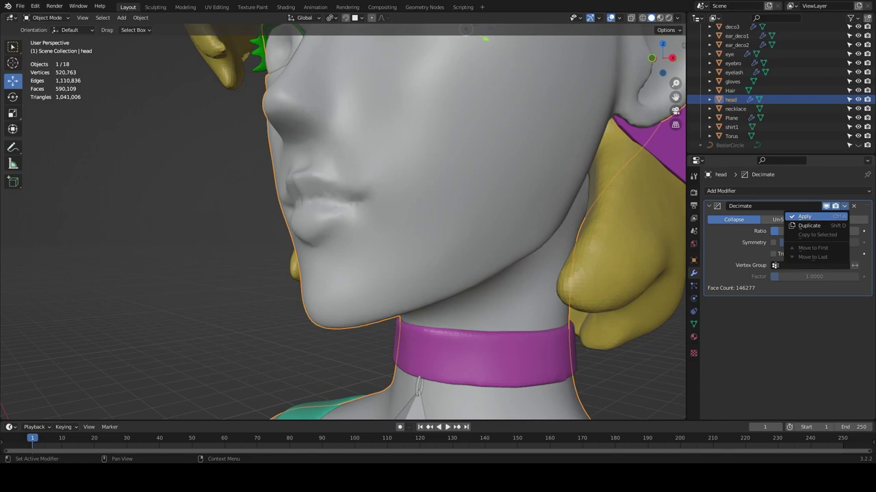
left_click(804, 216)
middle_click_drag(416, 243, 479, 198)
key("Tab")
scroll(462, 203, "up", 4)
key("Tab")
scroll(453, 208, "down", 4)
Add another Decimate modifier to the head with a collapse ratio of 0.5.
left_click(721, 191)
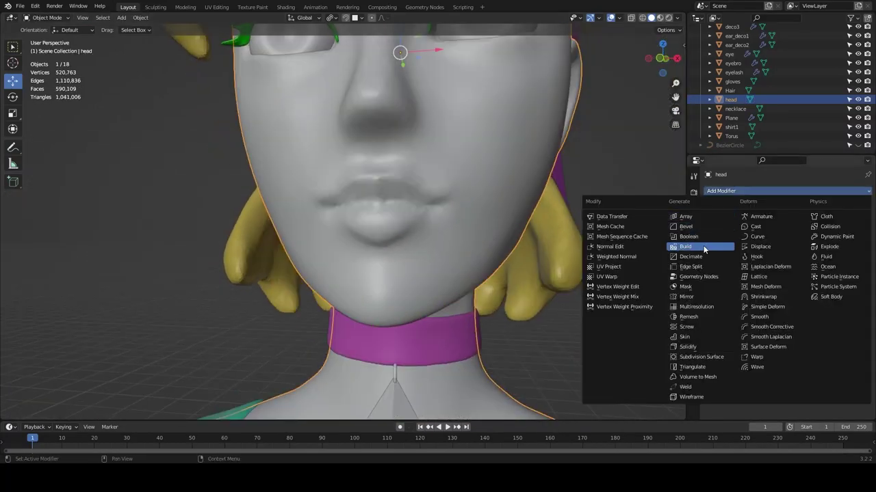
left_click(684, 254)
left_click(820, 232)
type("0.5")
key("Return")
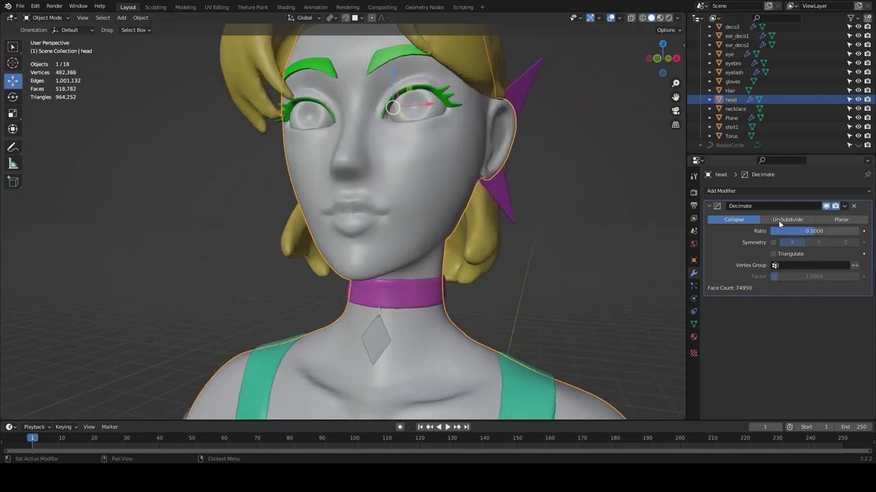
Set the new Decimate modifier's ratio to 0.3 and check the lips up close.
left_click(809, 232)
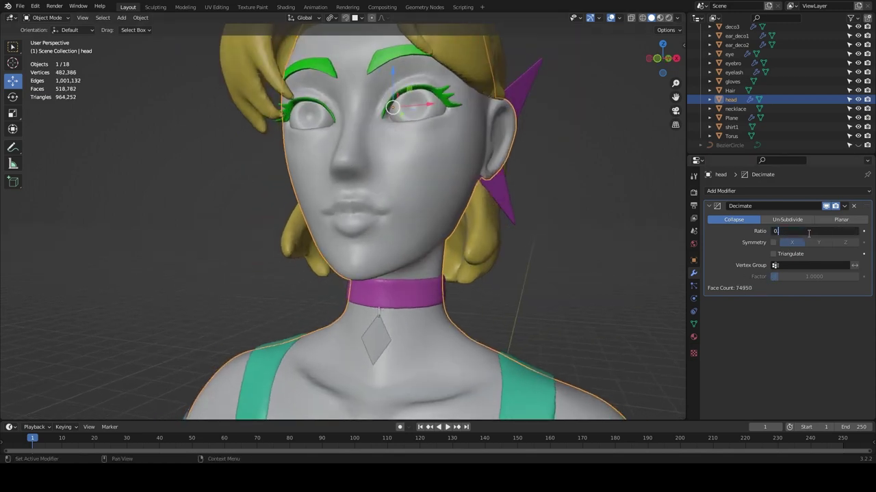
type("0.3")
key("Return")
scroll(488, 248, "up", 10)
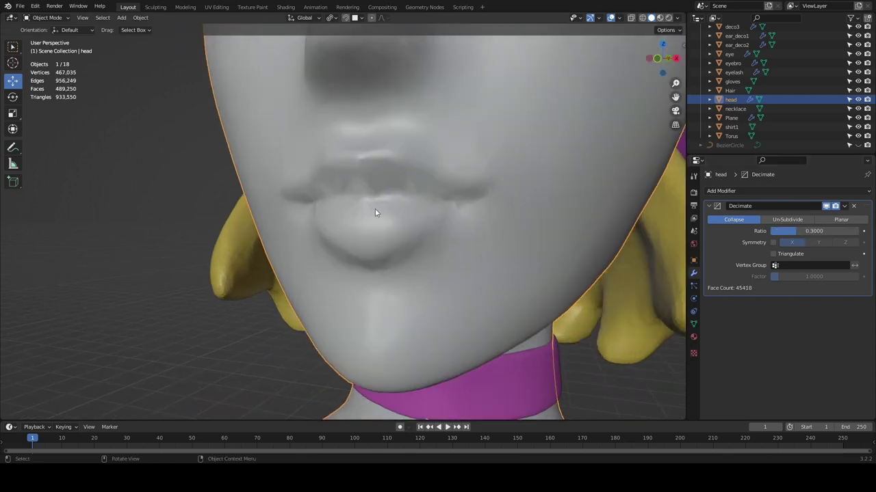
Lower the Decimate ratio to 0.1 and inspect the head's mesh in Edit Mode and Object Mode.
left_click(828, 230)
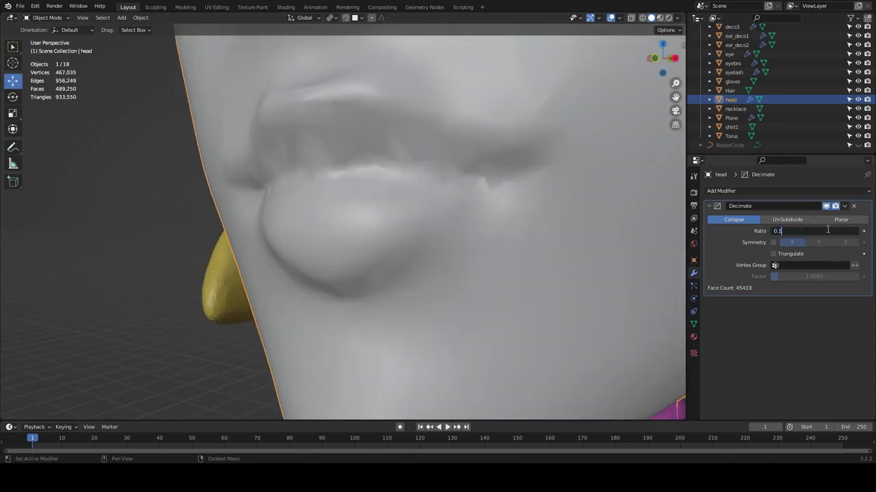
type("0.1")
key("Return")
scroll(446, 224, "down", 10)
mouse_move(446, 224)
middle_mouse_down()
mouse_move(413, 231)
mouse_move(454, 227)
middle_mouse_up()
key("Tab")
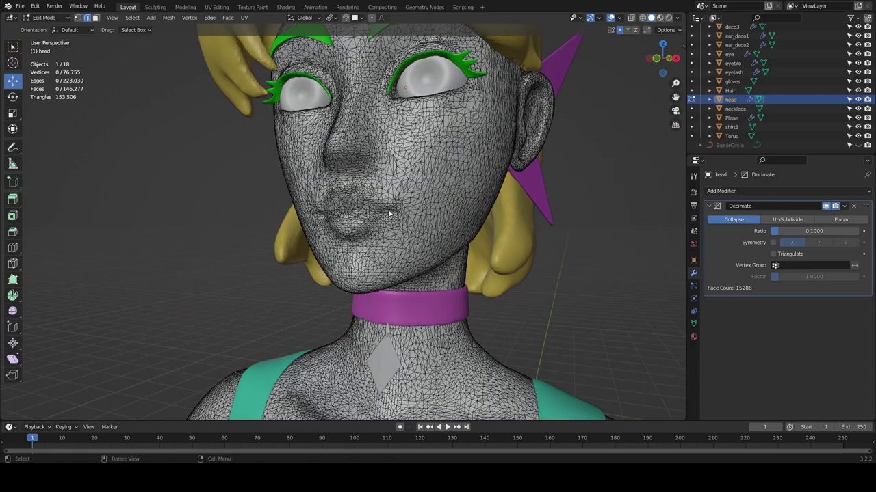
key("Tab")
scroll(388, 210, "up", 8)
Set the head's Decimate ratio to 0.4 and inspect the lips up close.
left_click(807, 231)
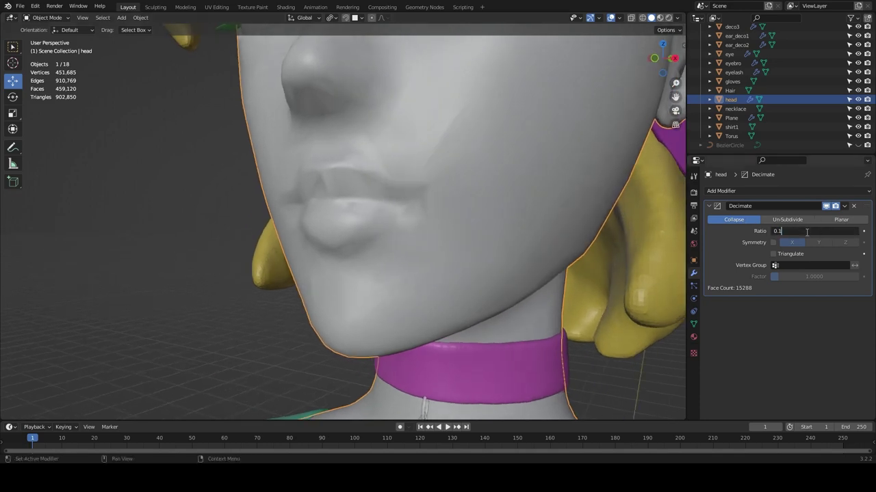
type("0.4")
key("Return")
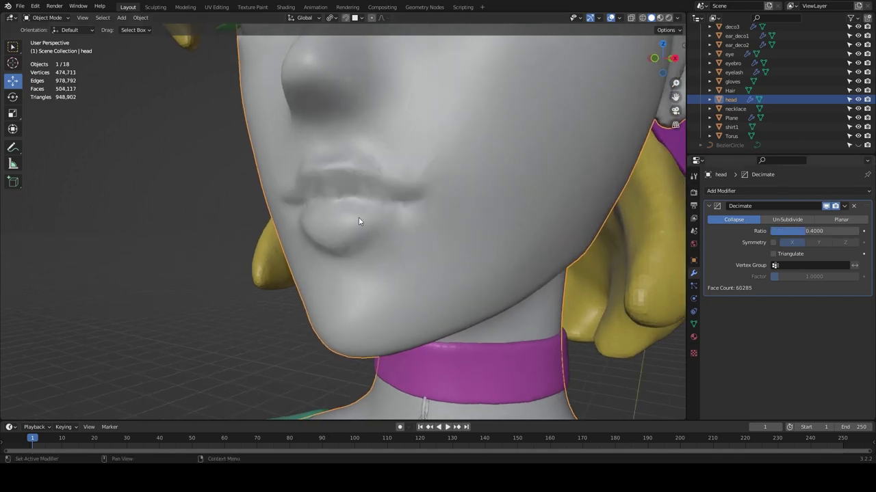
middle_click_drag(329, 198, 363, 207)
Apply the head's Decimate modifier and check its mesh in Edit Mode and Object Mode.
left_click(845, 208)
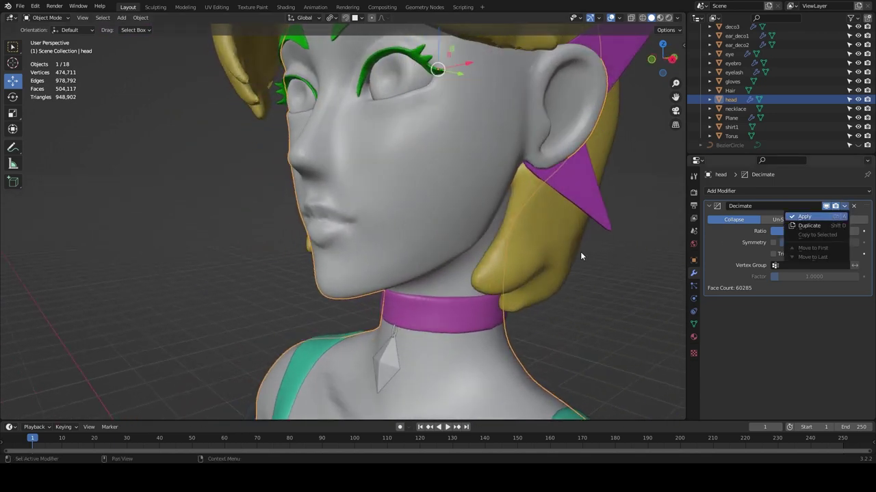
key("Return")
key("Tab")
middle_click_drag(467, 221, 452, 200)
scroll(415, 199, "down", 2)
scroll(451, 200, "down", 3)
scroll(448, 203, "up", 1)
key("Tab")
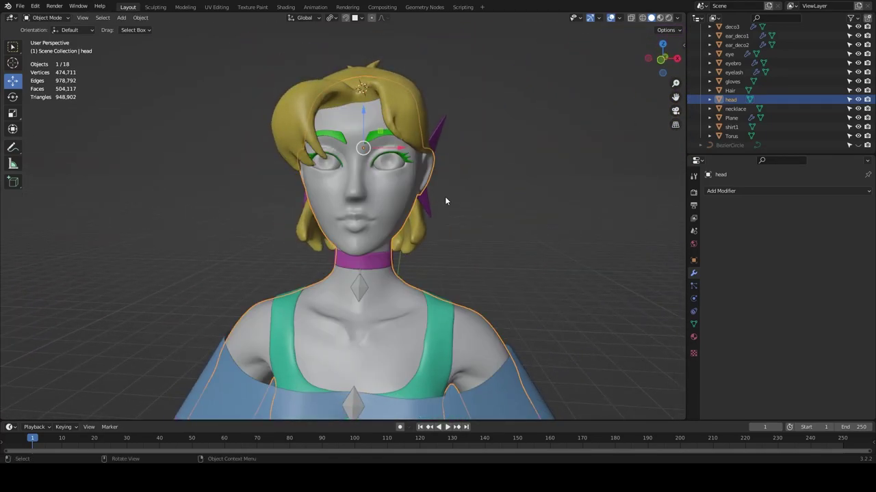
scroll(444, 196, "up", 3)
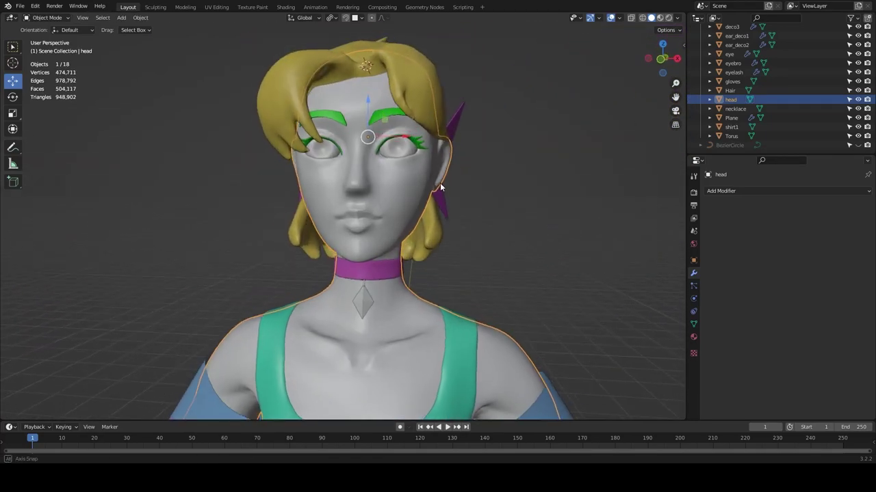
Switch to the UV Editing workspace and select the head's entire mesh.
left_click(212, 7)
middle_click_drag(579, 189, 613, 189)
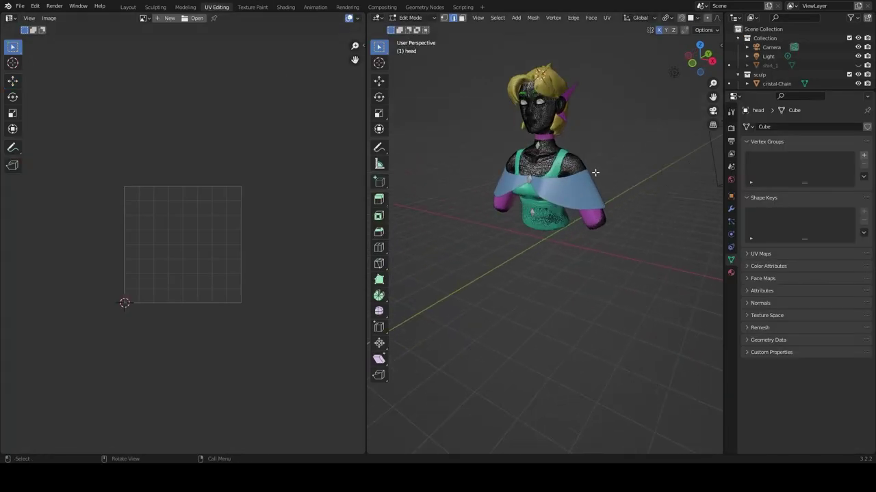
scroll(591, 169, "up", 4)
middle_click_drag(550, 81, 570, 284, "shift")
scroll(551, 309, "up", 1)
key("a")
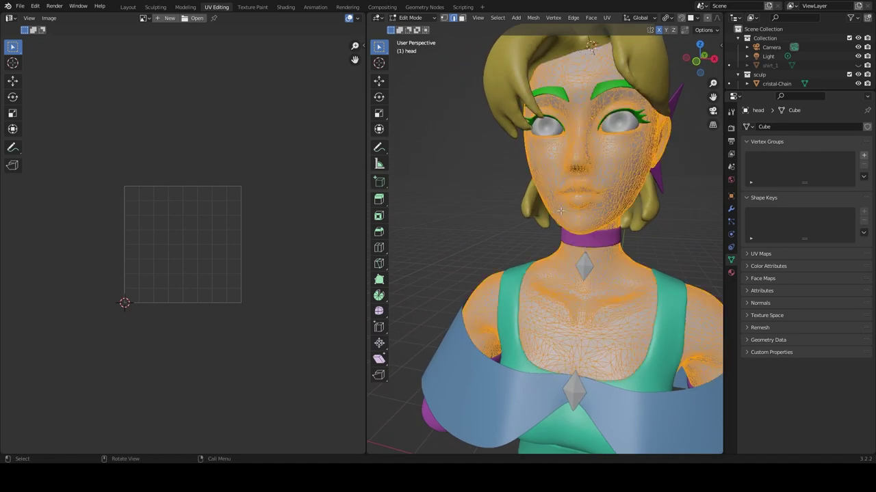
Try to unwrap the selected head mesh with the standard Unwrap operation.
key("u")
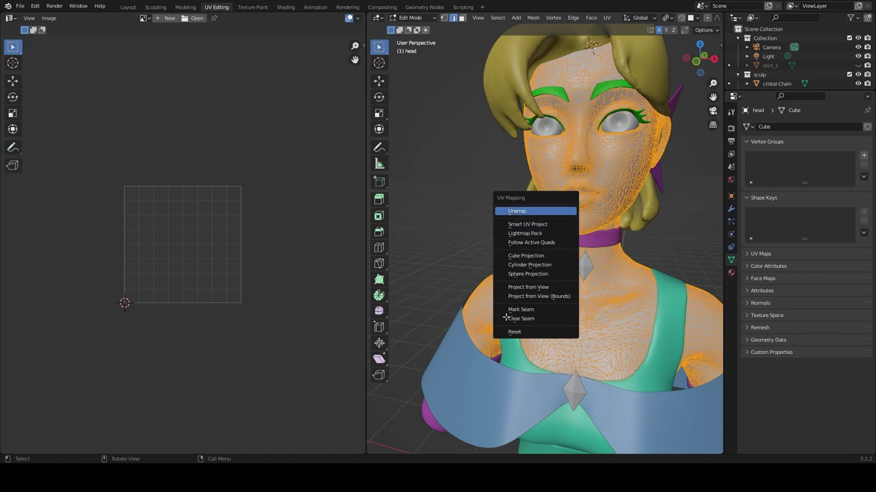
key("Return")
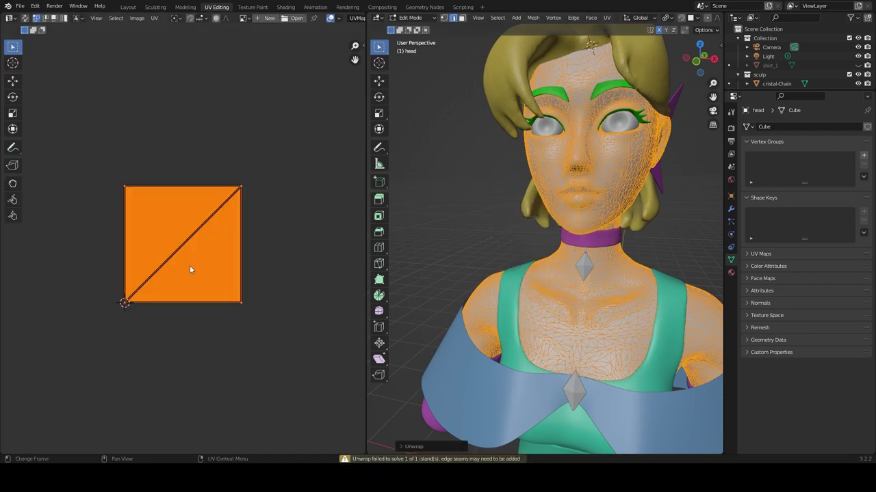
left_click(253, 325)
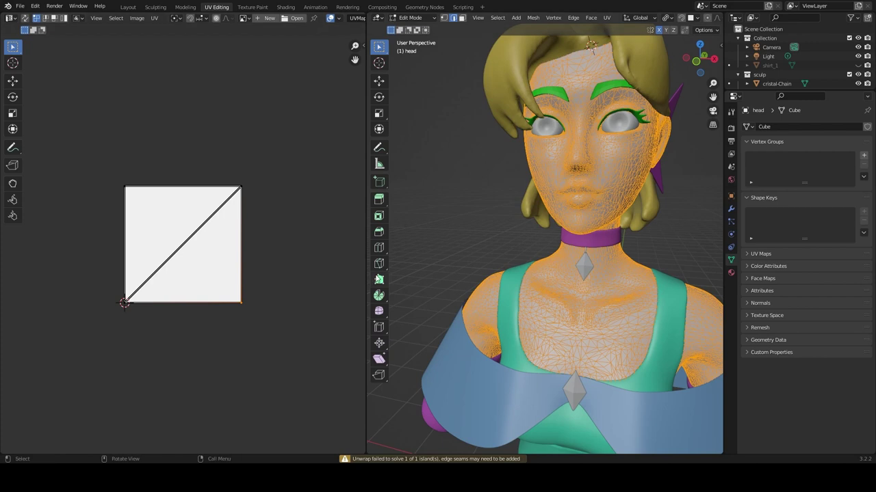
Unwrap the head mesh with Smart UV Project, using a 66° angle limit and 0.000 island margin, and view the face island.
key("u")
left_click(578, 186)
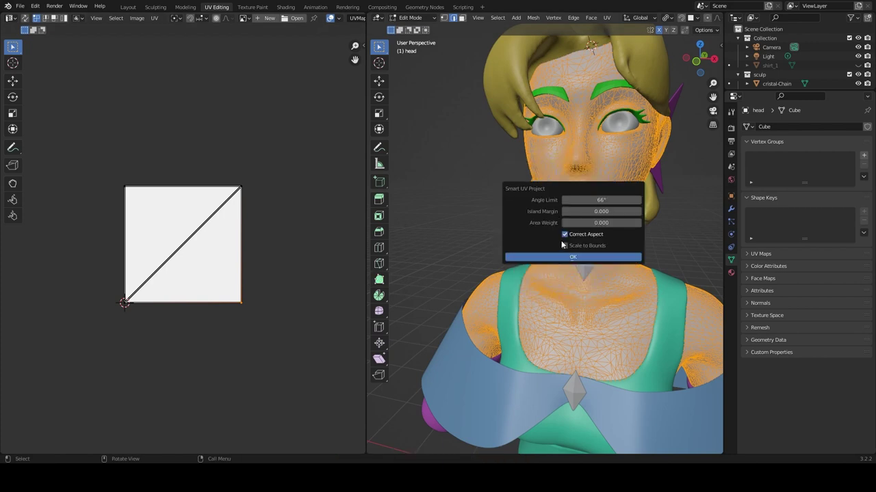
left_click(561, 256)
scroll(172, 247, "up", 5)
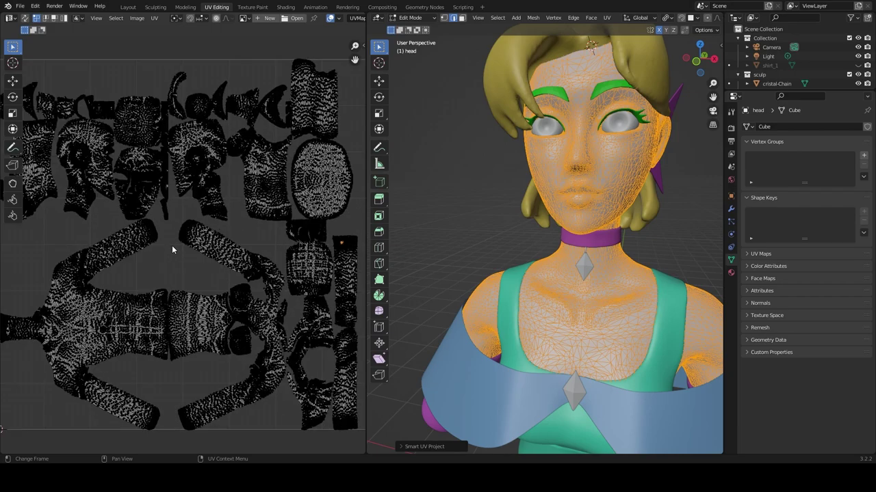
scroll(172, 248, "up", 2)
middle_click_drag(163, 235, 153, 262, "shift")
scroll(195, 250, "up", 5)
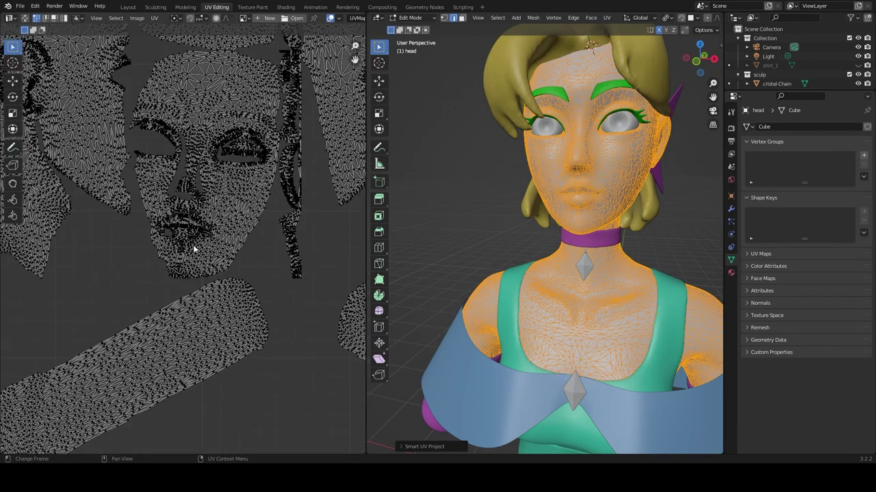
Select the linked face island in the UV editor and try UV Sync Selection on and off.
key("l")
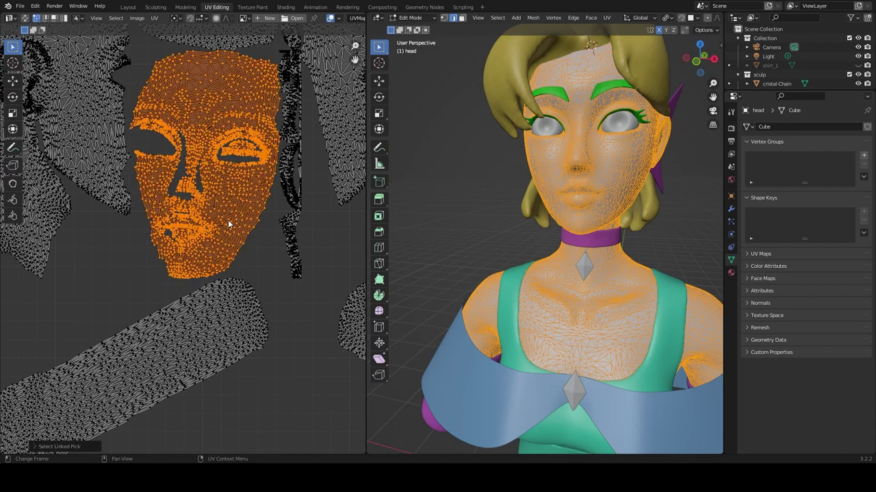
left_click(25, 19)
left_click(508, 165)
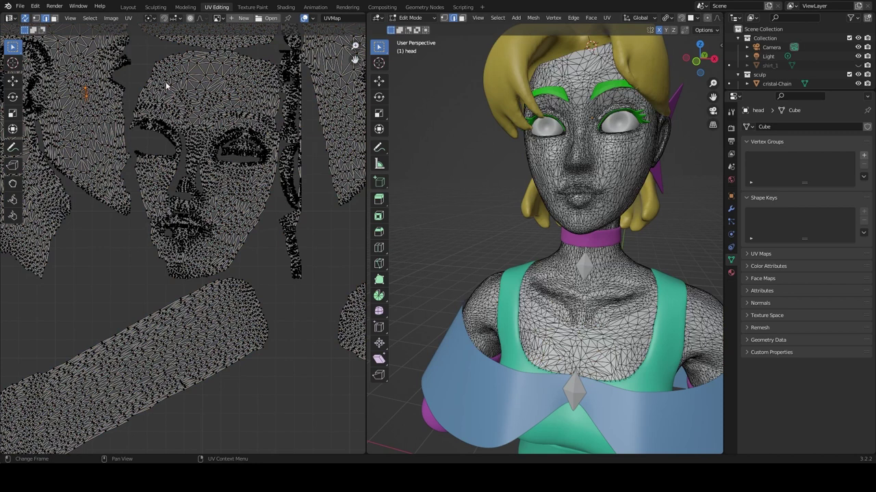
left_click(24, 18)
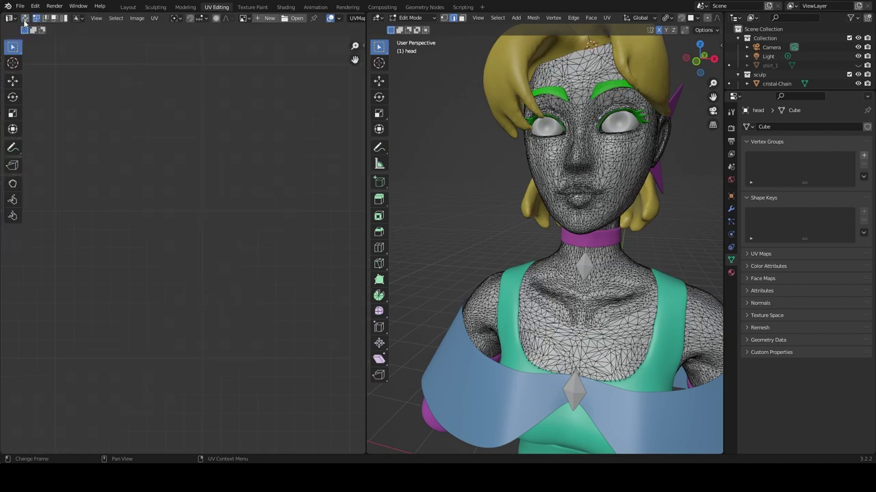
key("l")
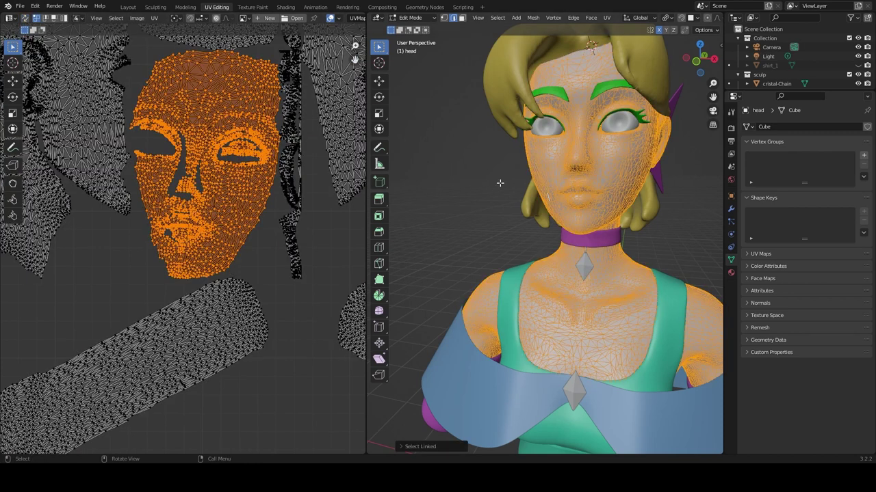
scroll(220, 178, "down", 2)
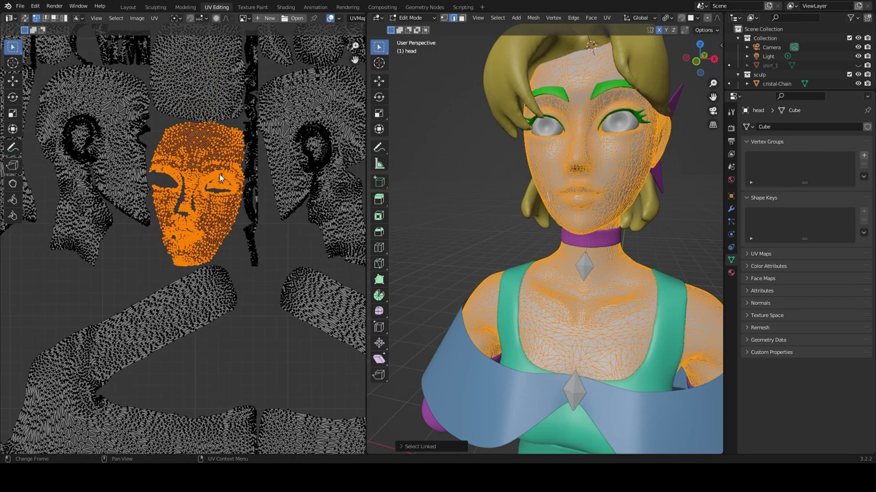
left_click(213, 274)
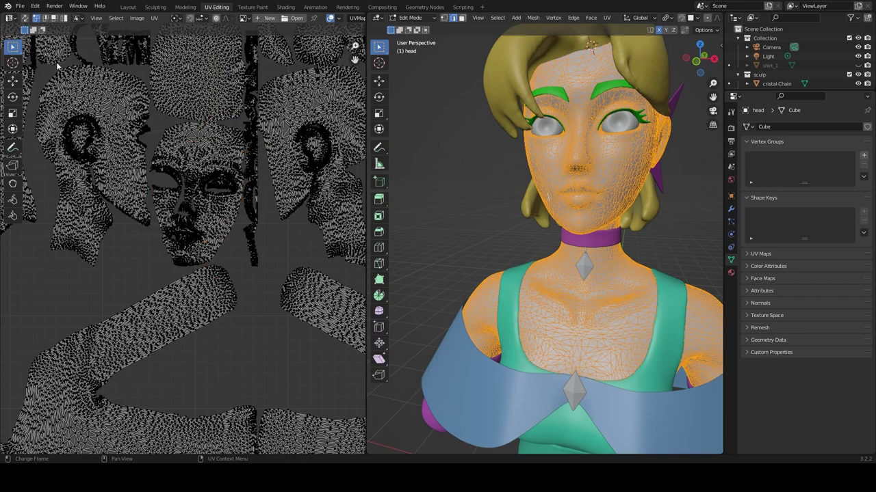
Turn on UV Sync Selection and pick the face and side-of-head islands to examine which mesh regions they cover.
left_click(25, 18)
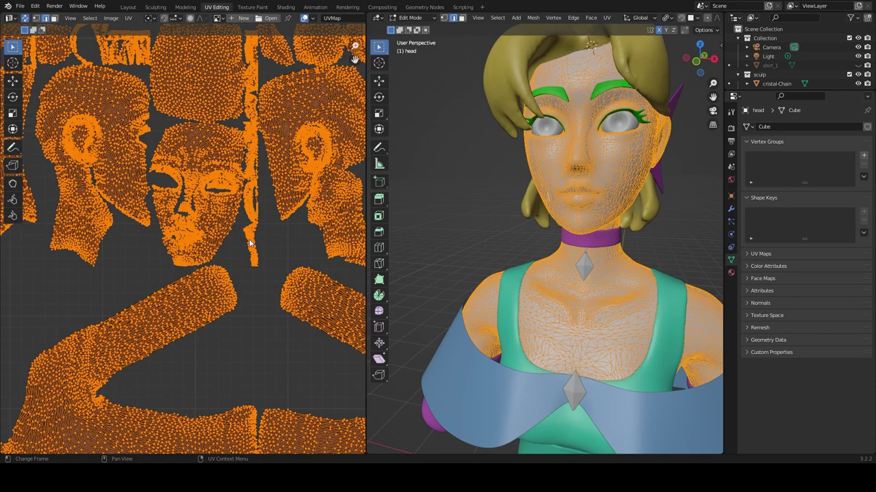
left_click(192, 216)
key("l")
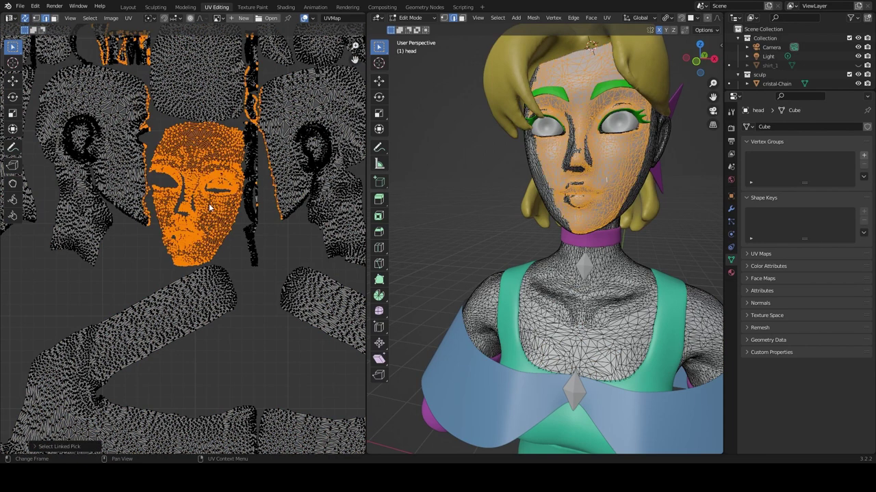
scroll(130, 153, "down", 2)
scroll(137, 152, "up", 2)
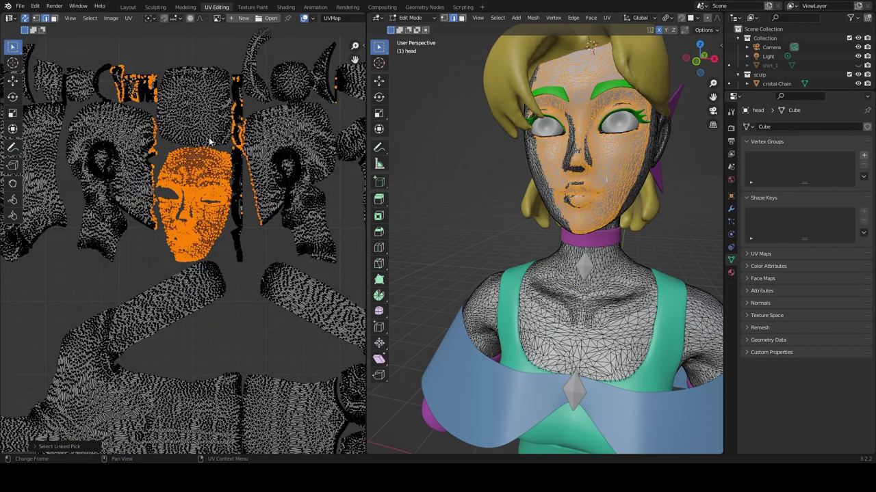
middle_click_drag(490, 170, 495, 174)
middle_click_drag(511, 173, 496, 173)
left_click(123, 193)
key("l")
middle_click_drag(502, 201, 520, 207)
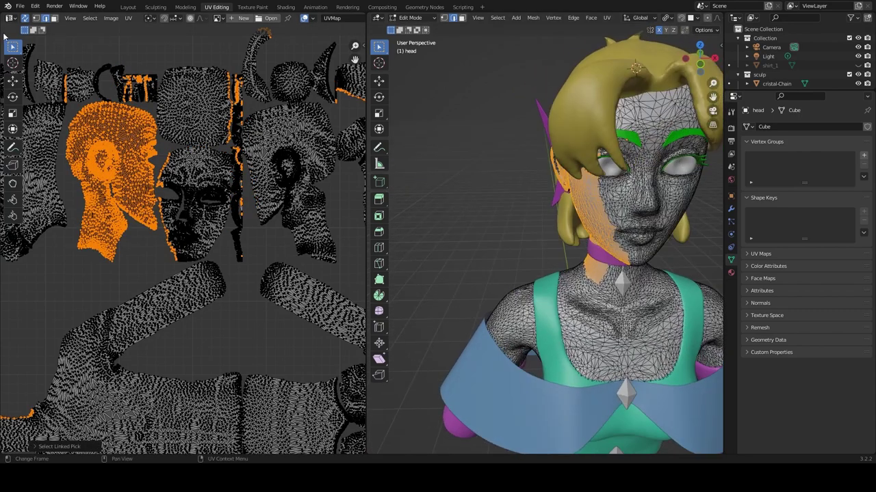
Turn off UV Sync Selection and reselect the head's entire mesh.
left_click(24, 18)
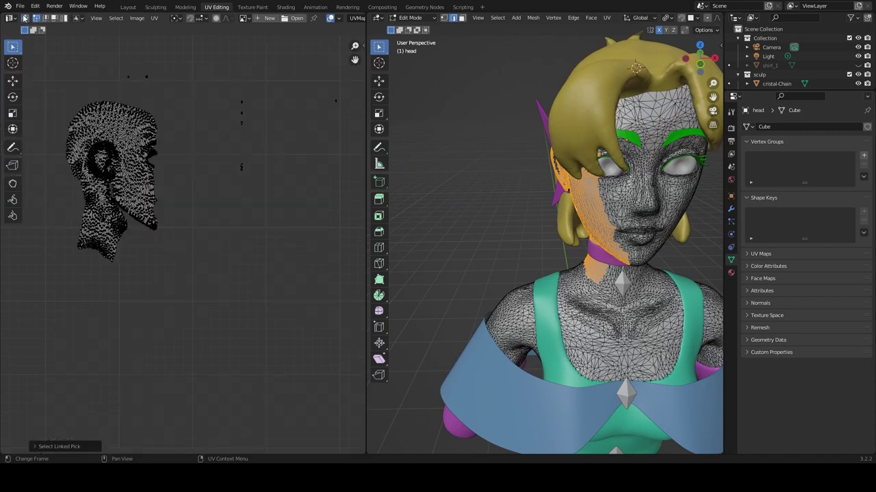
key("alt+a")
key("a")
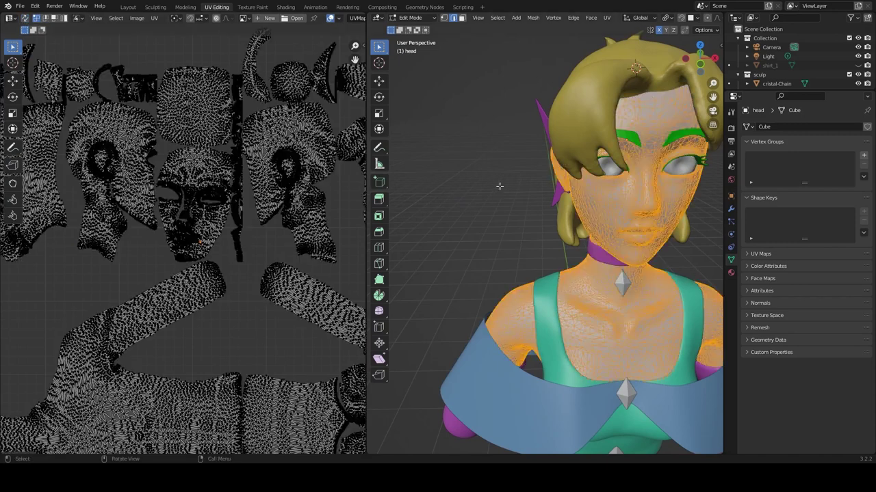
Inspect the island spacing, select all UV islands and scale them down slightly inside the UV tile.
scroll(185, 234, "up", 1)
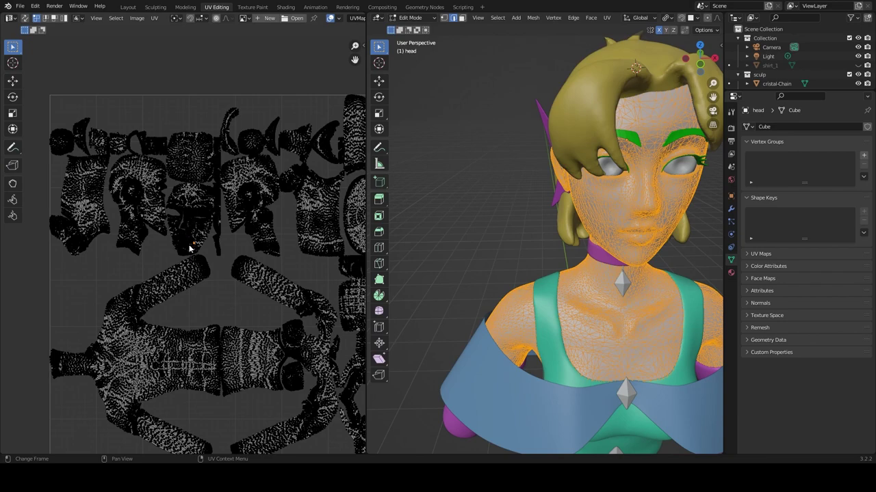
scroll(190, 248, "up", 3)
scroll(274, 249, "up", 3)
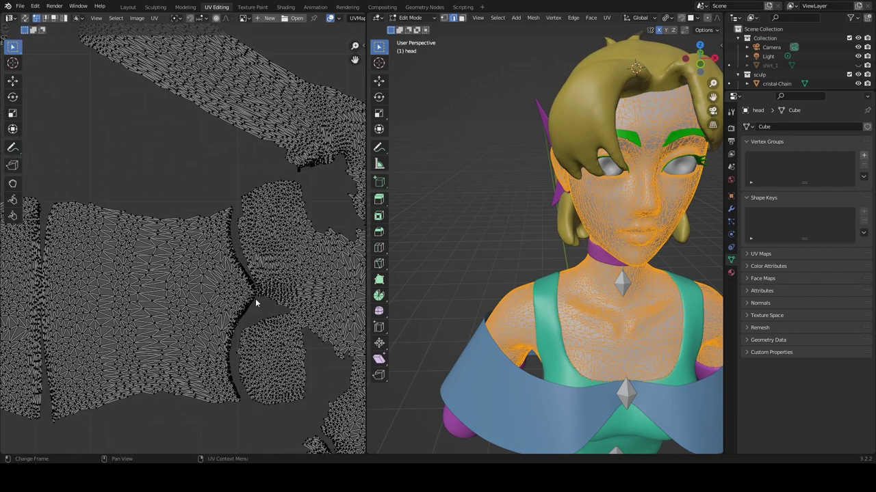
middle_click_drag(255, 303, 194, 158)
middle_click_drag(328, 410, 291, 255)
scroll(269, 221, "down", 4)
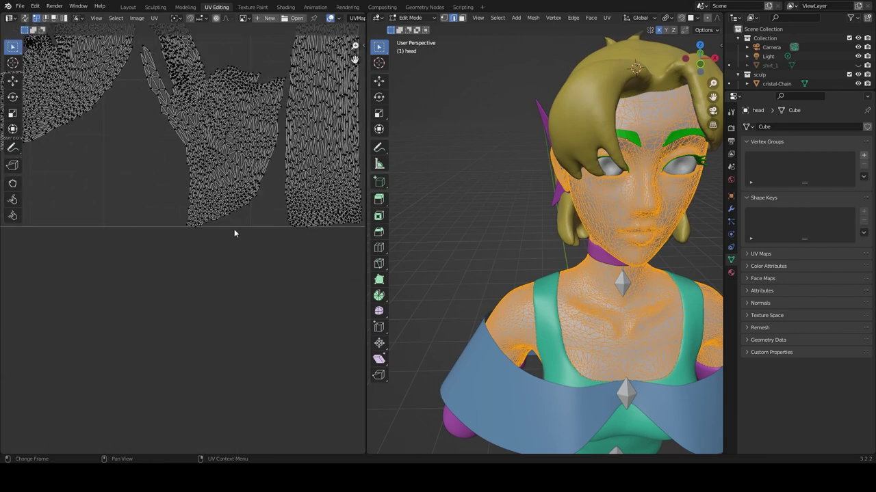
scroll(205, 247, "down", 5)
scroll(185, 266, "up", 2)
key("a")
key("s")
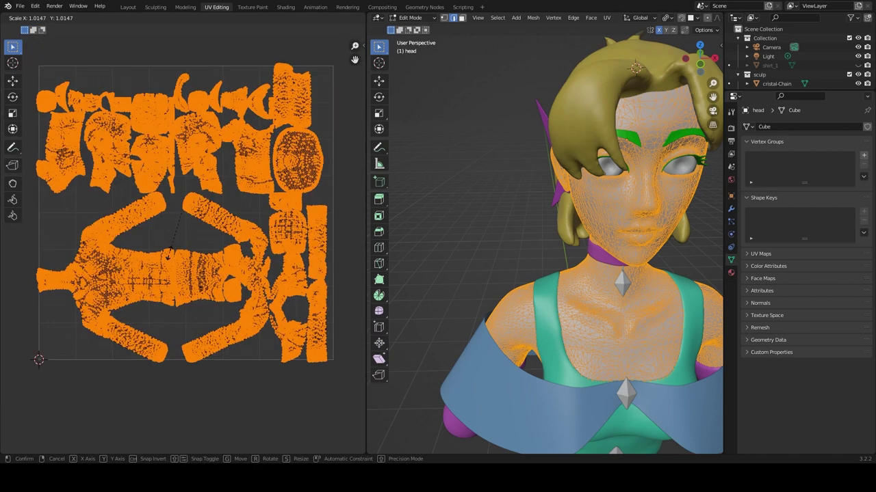
left_click(169, 255)
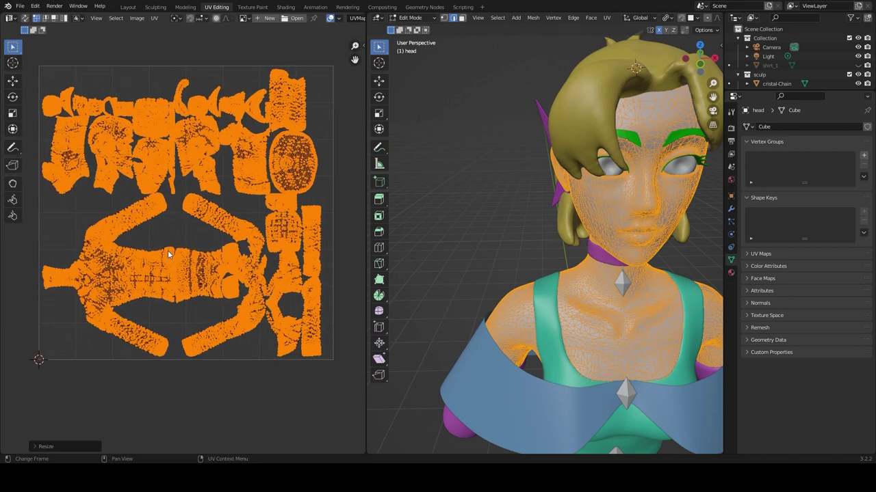
Move all UV islands slightly to leave a margin from the UV tile's borders.
key("g")
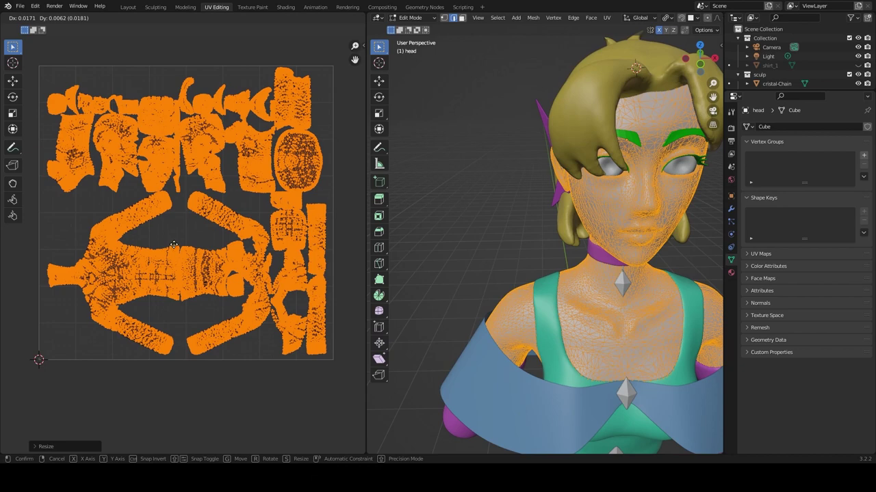
left_click(175, 248)
scroll(176, 248, "up", 1)
middle_click_drag(322, 408, 248, 306, "shift")
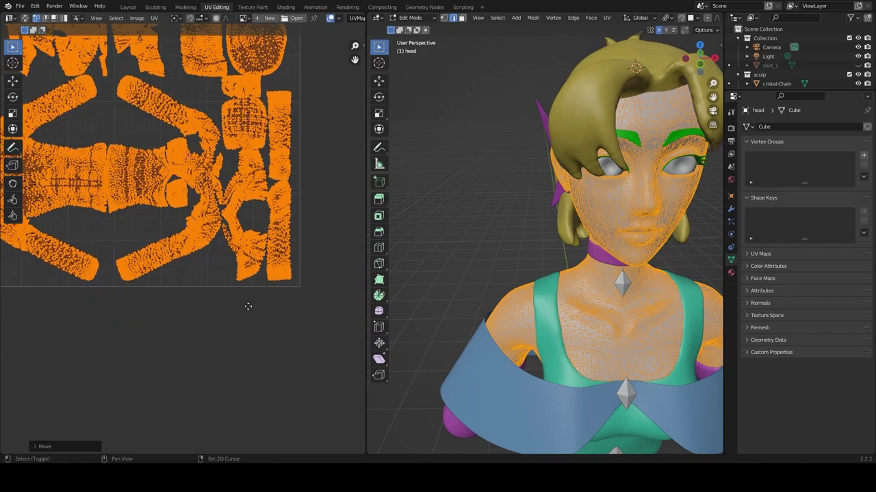
Select only the torso-and-arm island, shift it slightly, and check the spacing around the head islands.
scroll(190, 336, "up", 3)
key("alt+a")
key("l")
key("g")
left_click(194, 319)
scroll(247, 265, "down", 2)
scroll(250, 264, "up", 2)
middle_click_drag(255, 262, 24, 229, "shift")
scroll(217, 232, "up", 1)
middle_click_drag(62, 74, 273, 380, "shift")
scroll(226, 294, "up", 2)
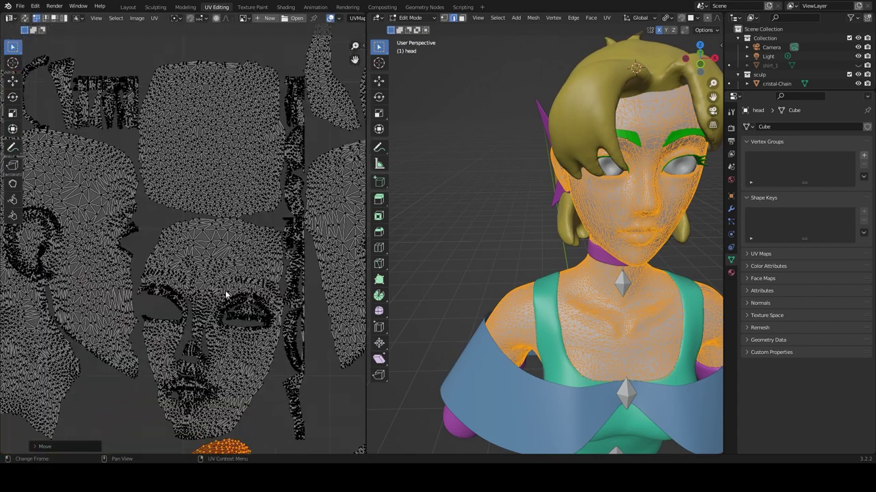
scroll(226, 295, "down", 5)
Switch to the Texture Paint workspace and frame the character's face.
left_click(137, 18)
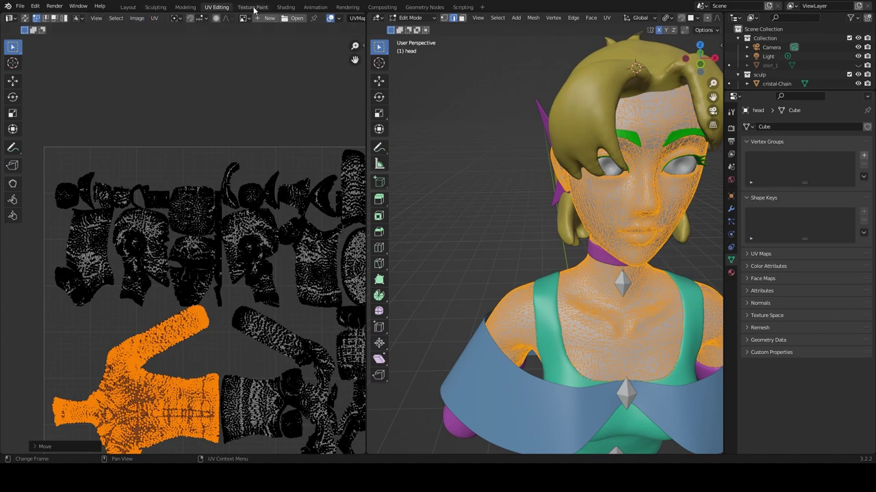
left_click(253, 7)
scroll(550, 216, "up", 4)
middle_click_drag(541, 210, 558, 241)
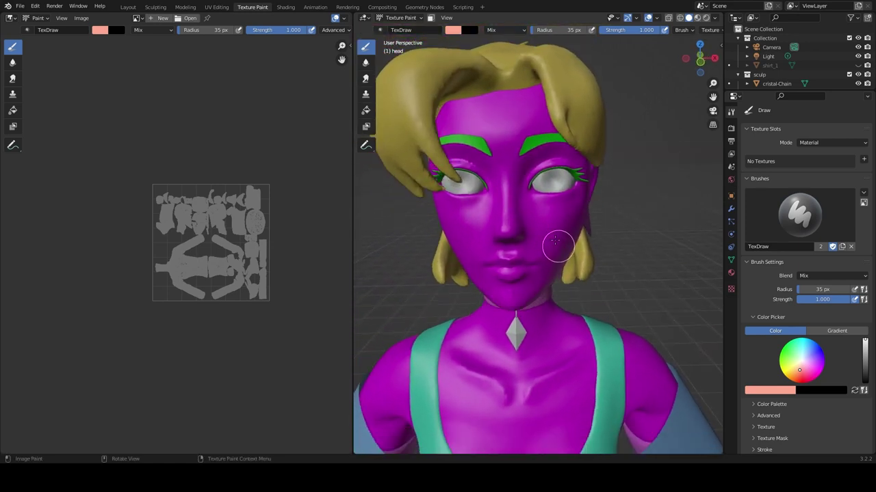
Create a new blank image named Haut, 2048 px wide and 2048 px high, for the head's UV layout.
scroll(239, 214, "up", 2)
middle_click_drag(239, 199, 182, 189)
scroll(162, 180, "up", 1)
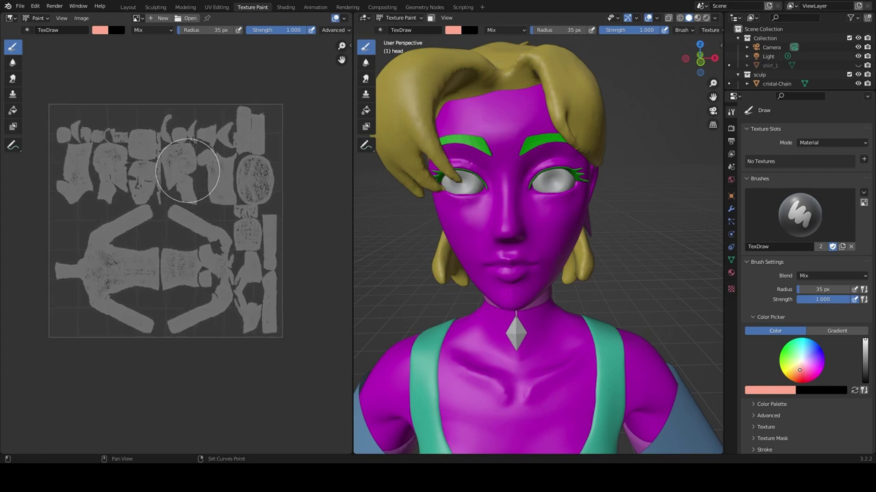
left_click(160, 19)
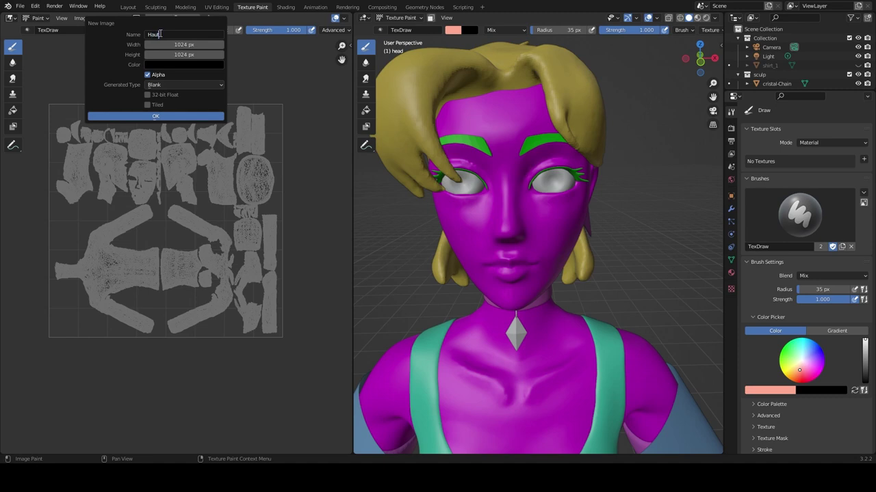
left_click(189, 46)
left_click(190, 47)
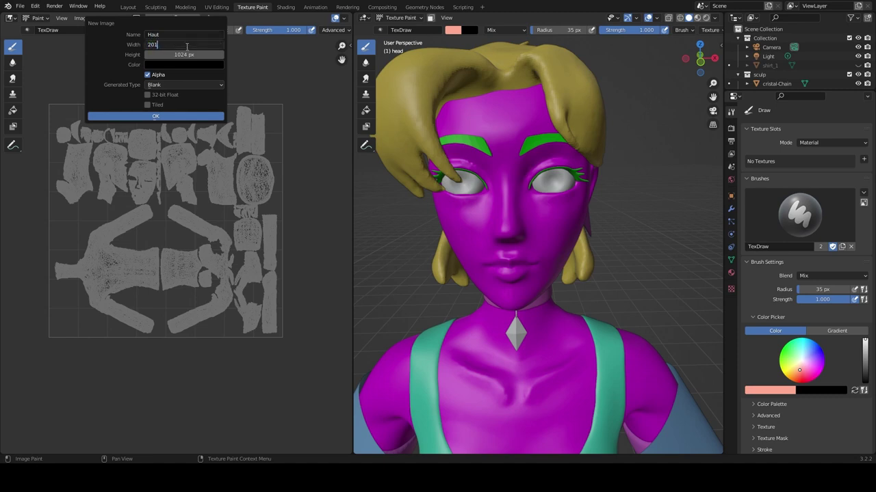
type("2048")
key("Return")
left_click(187, 55)
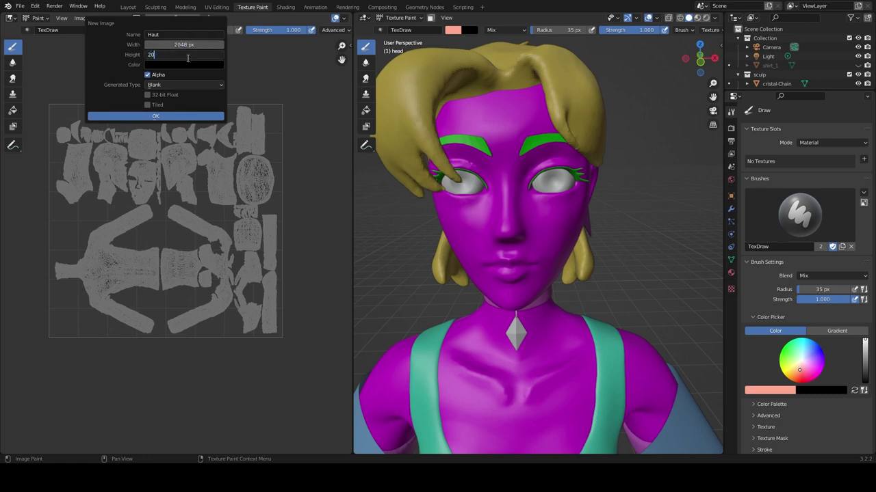
type("2048")
key("Return")
left_click(172, 118)
Try a test stroke with the Draw brush on the character's cheek.
key("Home")
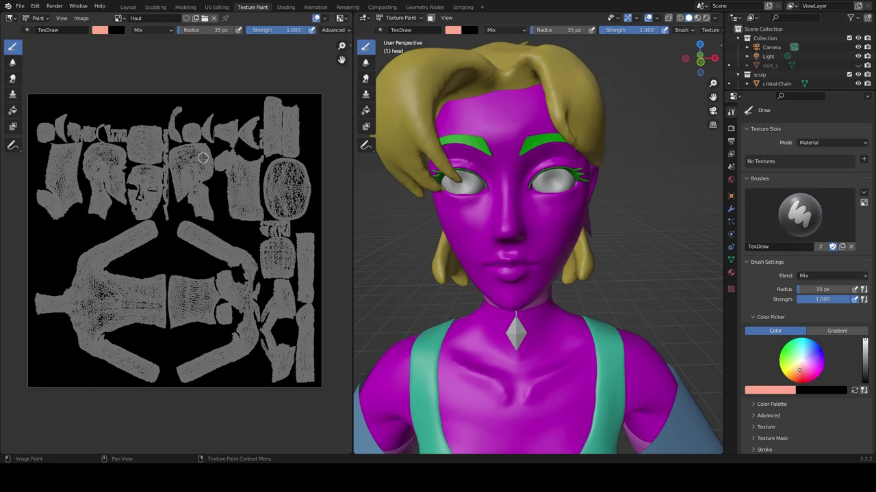
scroll(202, 157, "up", 3)
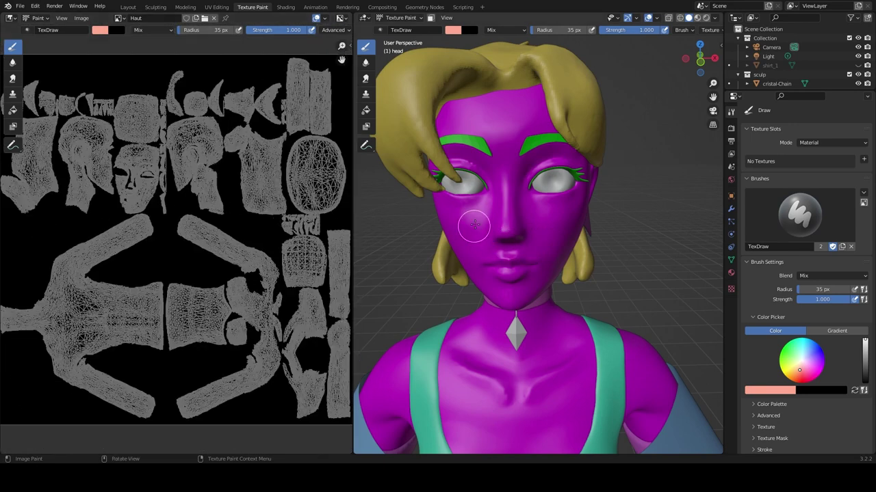
left_click(474, 223)
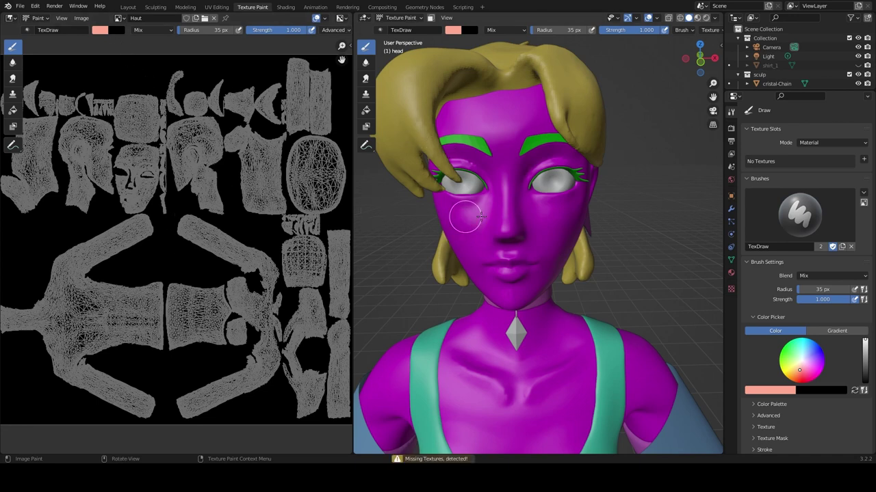
In the Shading workspace, add an Image Texture node, connect its Color to the Principled BSDF's Base Color and assign the Haut image.
left_click(285, 6)
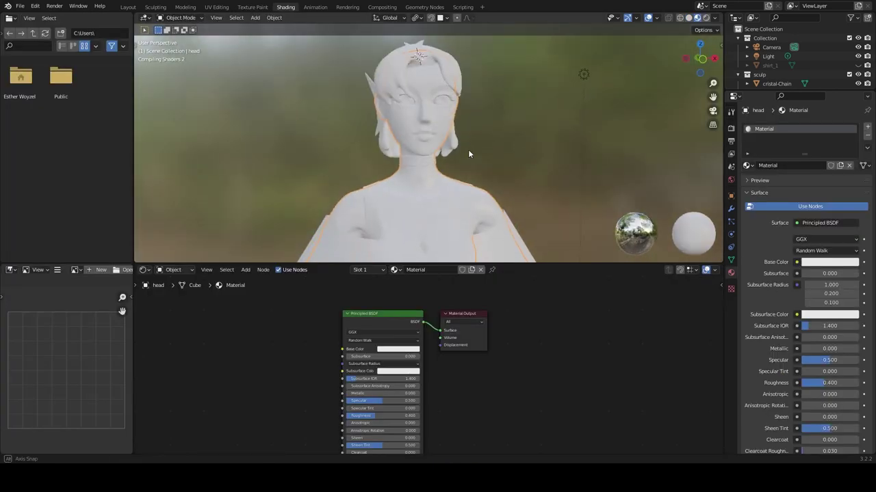
scroll(277, 352, "up", 3)
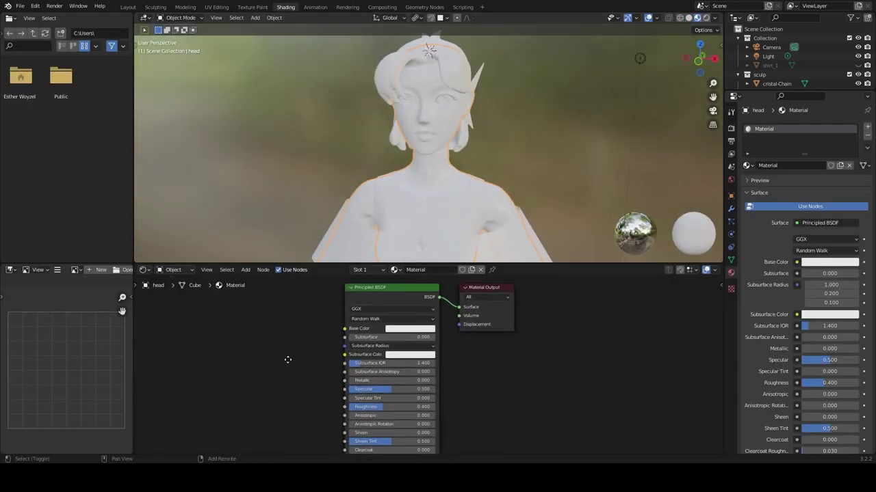
key("shift+a")
mouse_move(280, 371)
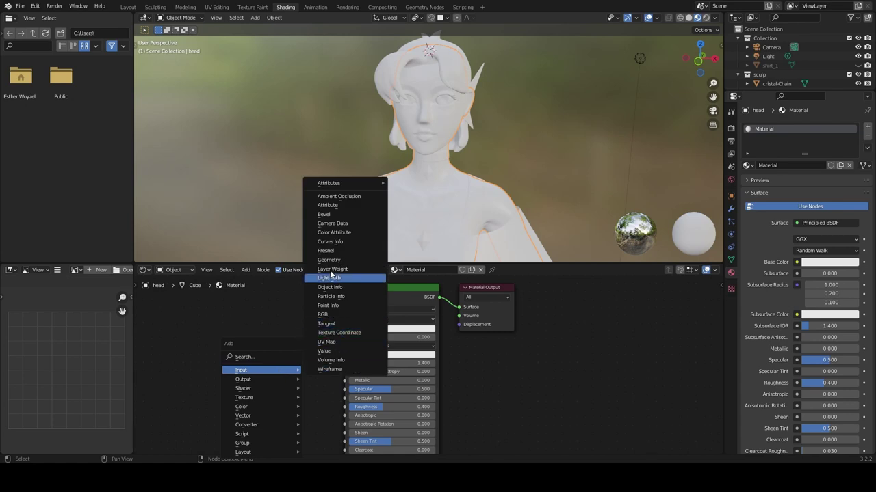
right_click(249, 310)
key("shift+a")
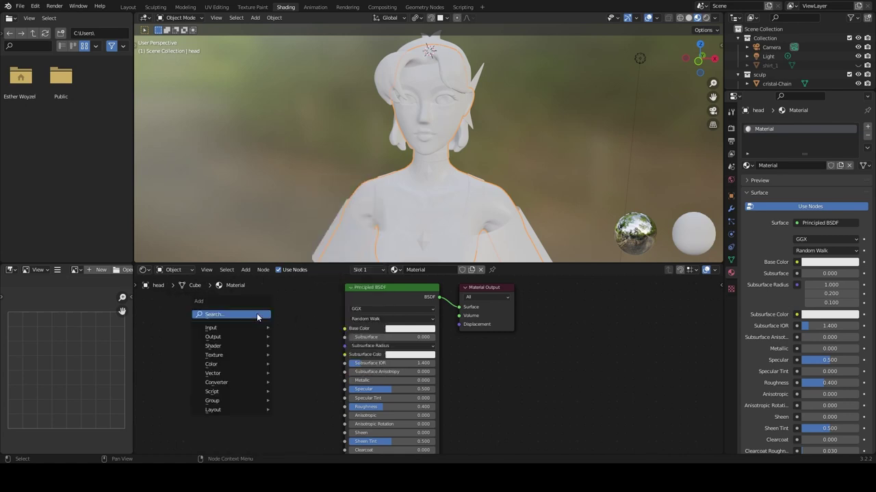
mouse_move(243, 355)
left_click(311, 281)
left_click(214, 307)
left_click_drag(307, 320, 345, 329)
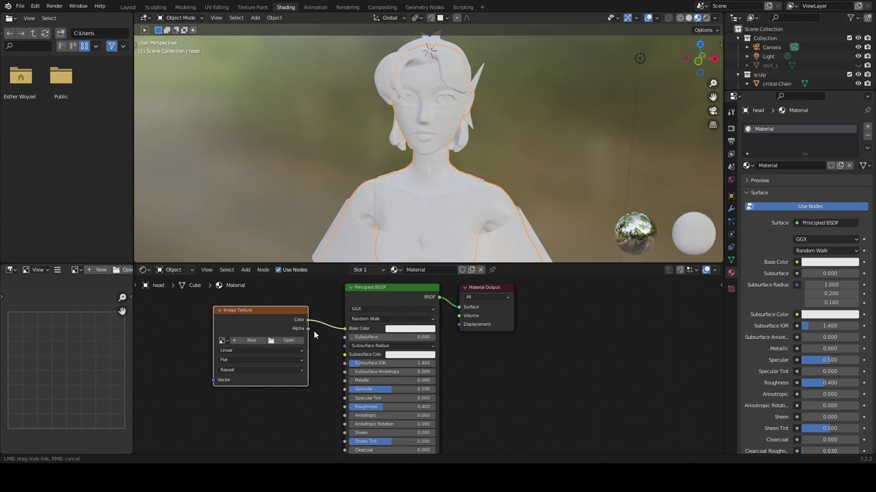
left_click(223, 341)
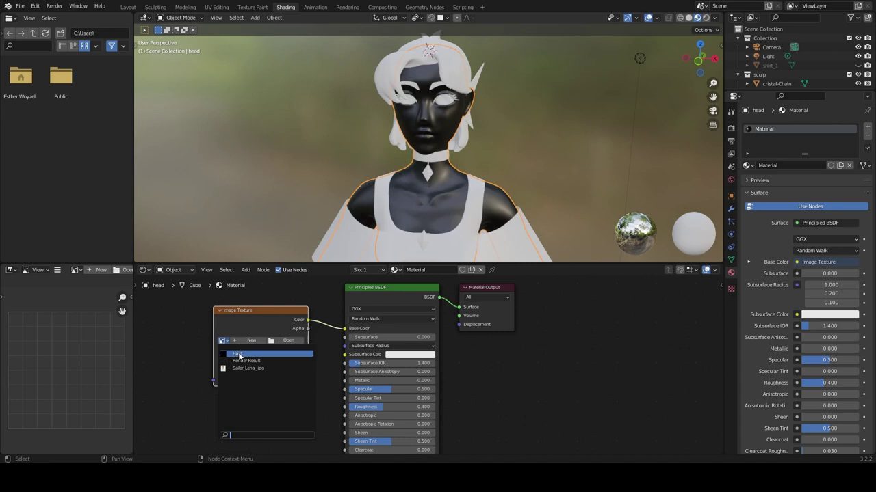
left_click(237, 353)
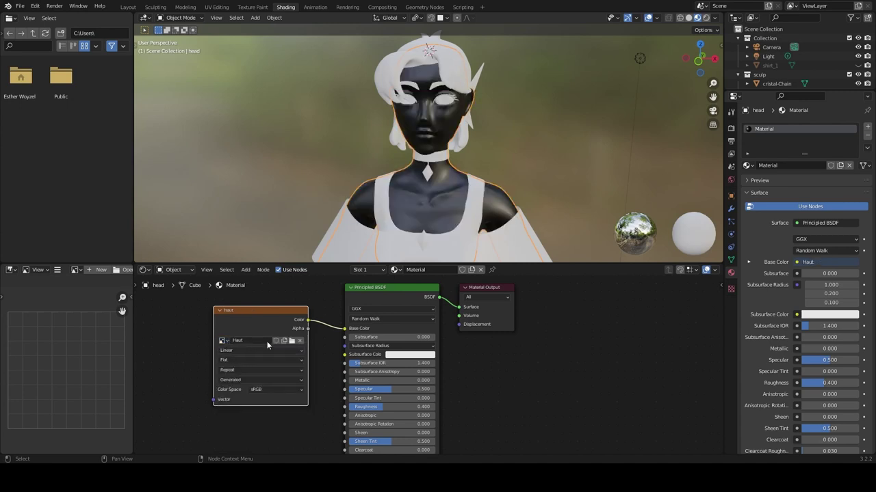
Return to Texture Paint and store a light peach skin tone and a pink in the brush's color palette.
left_click(251, 7)
scroll(780, 376, "down", 3)
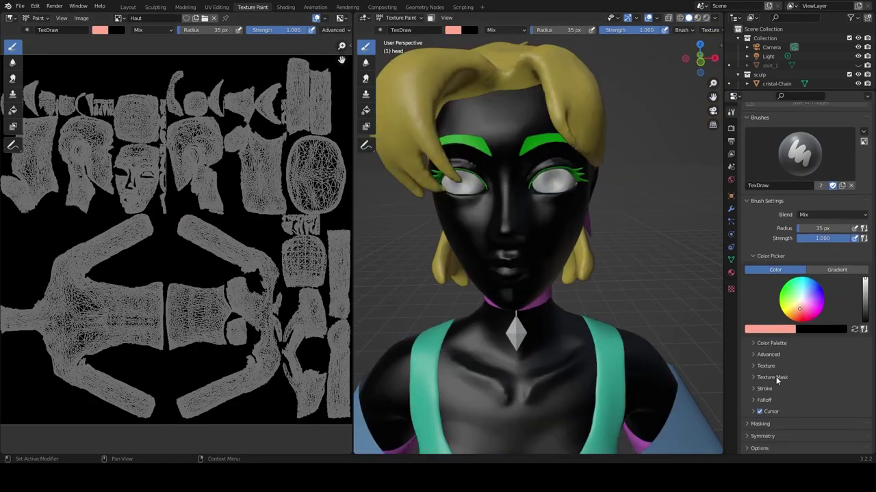
left_click(767, 357)
left_click_drag(808, 309, 800, 305)
left_click(748, 368)
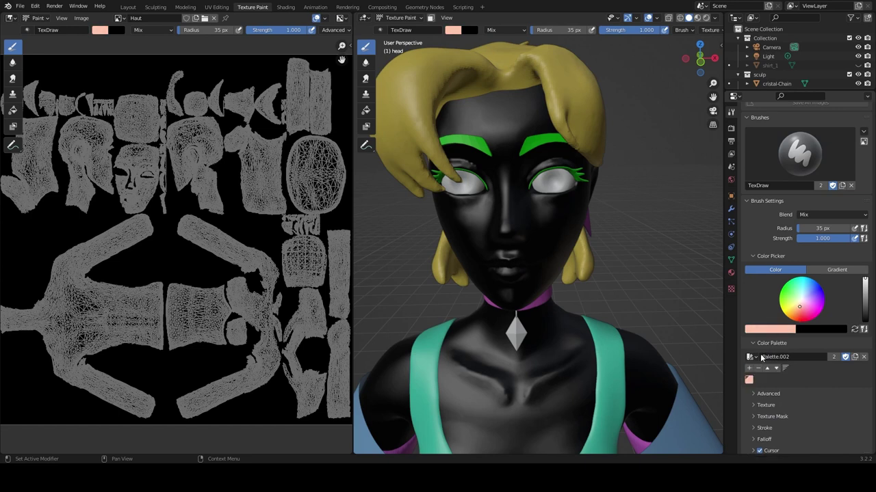
left_click(801, 311)
left_click(750, 381)
Paint the light peach tone over both cheeks and check the strokes on the Haut texture.
mouse_move(547, 198)
left_mouse_down()
mouse_move(553, 206)
mouse_move(555, 180)
mouse_move(563, 190)
left_mouse_up()
scroll(168, 123, "up", 3)
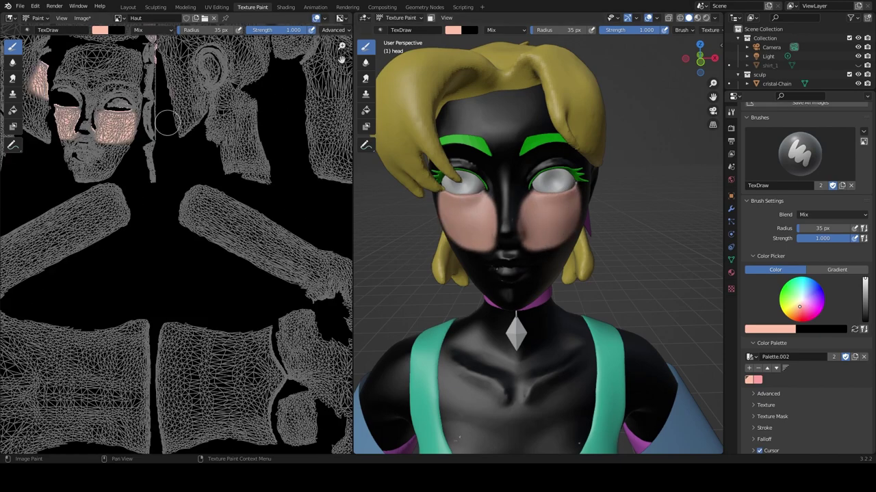
middle_click_drag(167, 123, 232, 154)
scroll(229, 161, "down", 2)
scroll(214, 185, "up", 5)
scroll(254, 168, "down", 3)
Fill the head object's entire skin with the light peach swatch using the Fill tool.
left_click(366, 110)
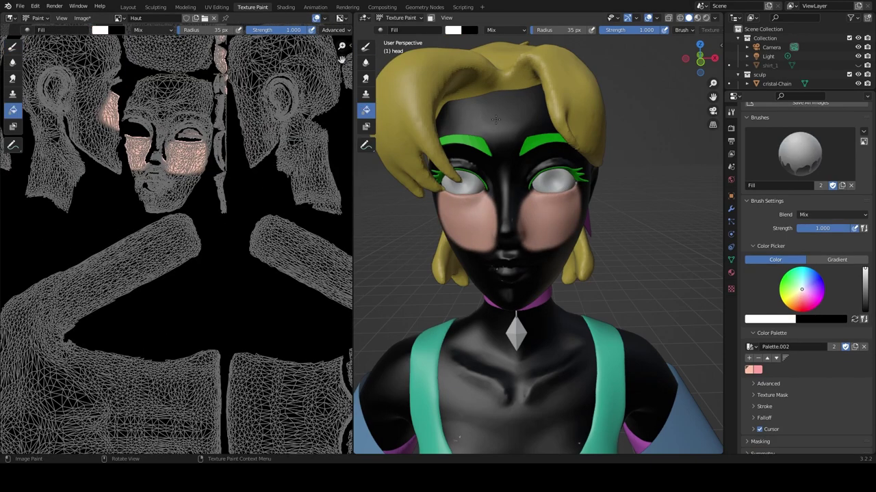
left_click(436, 353)
left_click(748, 370)
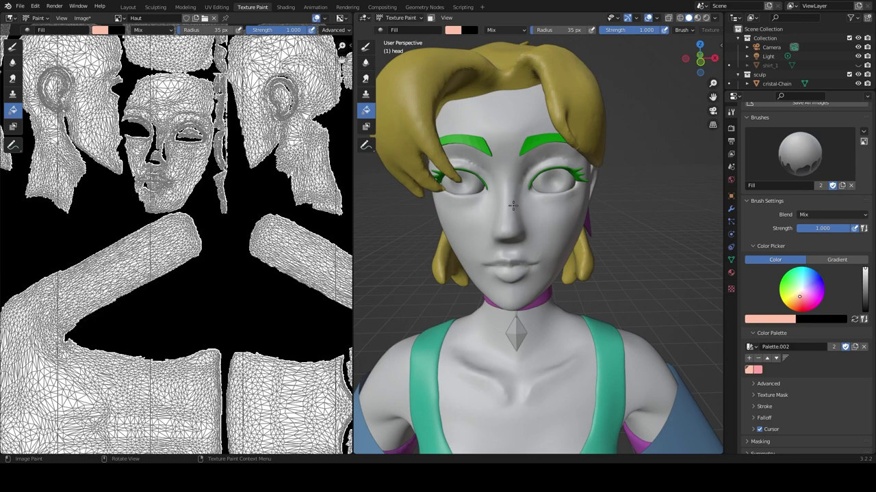
left_click(500, 252)
Paint the lips pink with the Draw brush at a strength of 0.511.
scroll(256, 179, "down", 2)
left_click(757, 370)
scroll(572, 136, "up", 3)
mouse_move(573, 129)
middle_mouse_down()
mouse_move(570, 153)
mouse_move(569, 129)
middle_mouse_up()
left_click(366, 47)
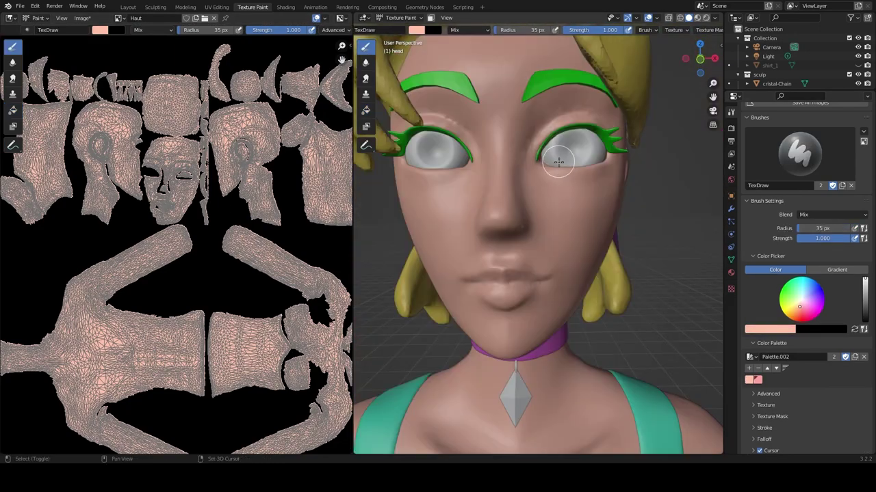
scroll(606, 296, "up", 5)
left_click_drag(451, 212, 606, 208)
key("ctrl+z")
left_click_drag(301, 31, 273, 30)
mouse_move(493, 203)
left_mouse_down()
mouse_move(481, 233)
mouse_move(507, 201)
left_mouse_up()
Mix a darker red and paint it onto the upper lip.
left_click(748, 379)
left_click(802, 311)
left_click_drag(865, 279, 865, 288)
mouse_move(483, 199)
left_mouse_down()
mouse_move(578, 203)
mouse_move(466, 206)
left_mouse_up()
Blend the painted lip colors with the Soften brush.
left_click(366, 78)
left_click(366, 63)
left_click_drag(554, 212, 610, 219)
Save the red in the palette, mix a darker shade of it and paint the corner of the mouth.
left_click(368, 48)
scroll(773, 308, "down", 3)
left_click(749, 350)
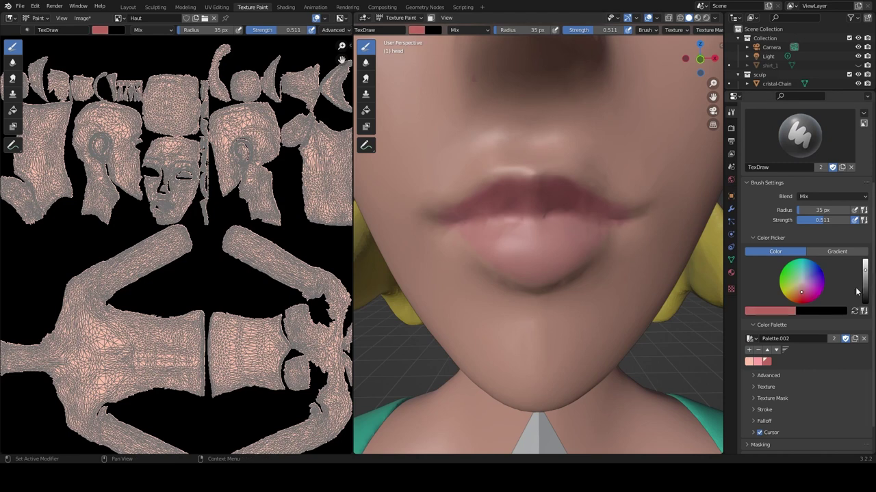
left_click(865, 289)
left_click_drag(436, 220, 469, 228)
key("ctrl+z")
left_click_drag(435, 220, 442, 221)
Lower the Draw brush strength to 0.193 and shade the line between the lips and the lower lip's edge.
scroll(449, 33, "up", 6)
left_click_drag(449, 32, 431, 32)
left_click_drag(448, 220, 538, 213)
mouse_move(511, 288)
left_mouse_down()
mouse_move(524, 294)
mouse_move(470, 235)
mouse_move(625, 220)
left_mouse_up()
Soften the lip shading and touch it up with a short Draw stroke.
left_click(366, 63)
middle_click_drag(639, 309, 597, 256, "shift")
middle_click_drag(596, 256, 597, 247, "ctrl")
left_click(366, 48)
mouse_move(473, 236)
left_mouse_down()
mouse_move(498, 241)
mouse_move(478, 250)
left_mouse_up()
left_click(365, 63)
left_click(365, 47)
scroll(766, 410, "down", 3)
Paint a soft pink blush on the cheeks, using a 52 px brush radius and lowering the strength to 0.127.
left_click(757, 417)
key("s")
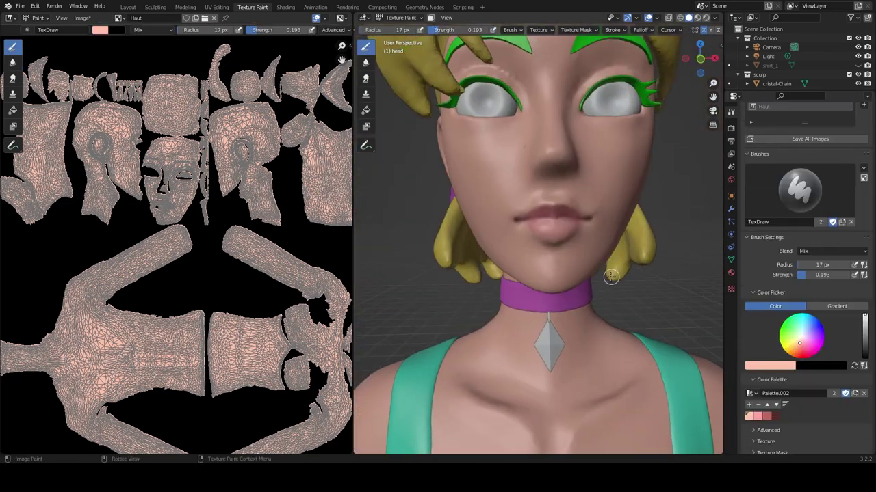
key("f")
key("f")
left_click(620, 162)
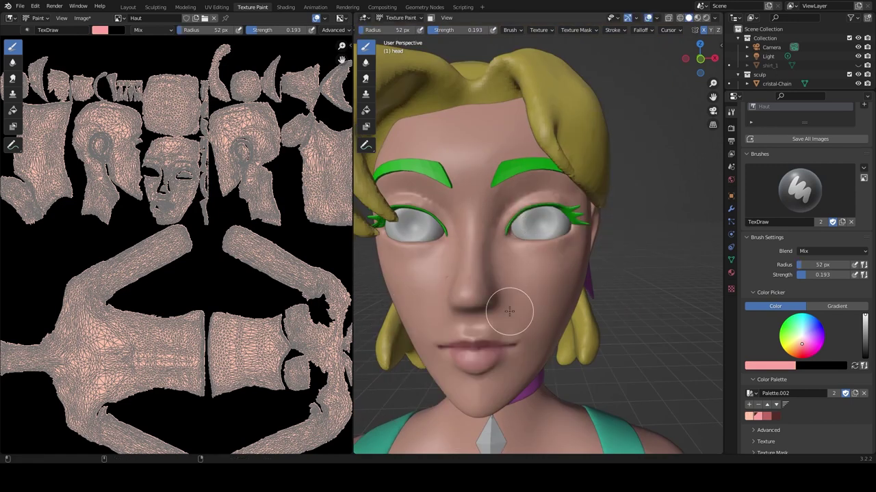
key("shift+f")
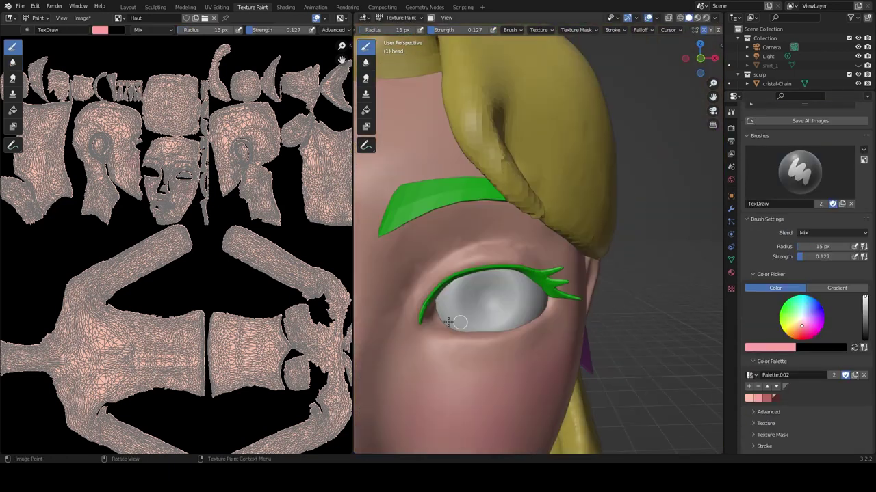
Tint the upper eyelid pink and paint a dark red line along the lash edge at full strength with a 10 px brush.
key("f")
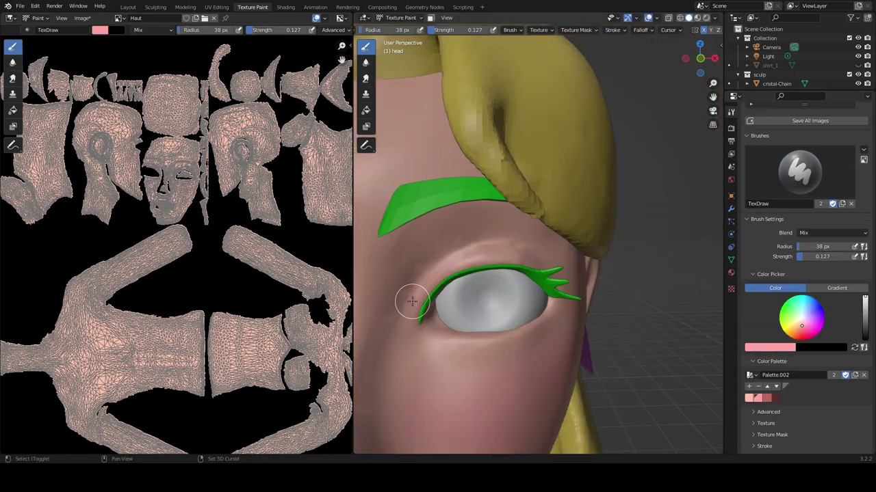
key("s")
key("shift+f")
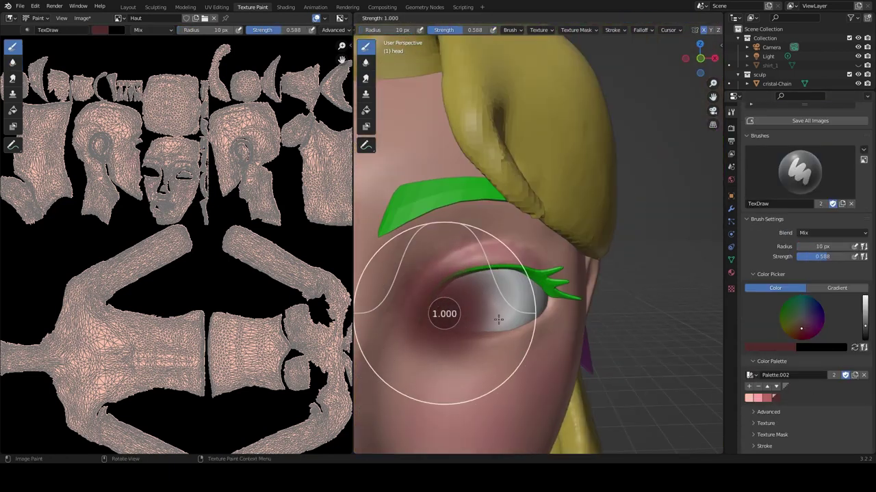
left_click(499, 320)
mouse_move(422, 320)
left_mouse_down()
mouse_move(462, 271)
mouse_move(480, 266)
left_mouse_up()
Hide the eyelash object and soften the dark line around the eye.
scroll(770, 69, "down", 5)
left_click(857, 74)
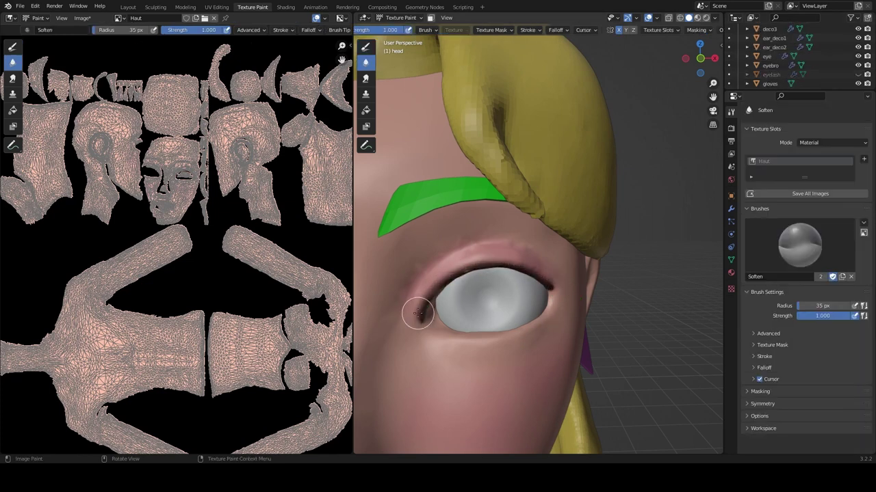
middle_click_drag(411, 312, 411, 269)
Shade around the inner eye corner with dark red at 28 px radius and 0.097 strength, and soften it.
left_click(366, 48)
key("shift+f")
left_click(383, 284)
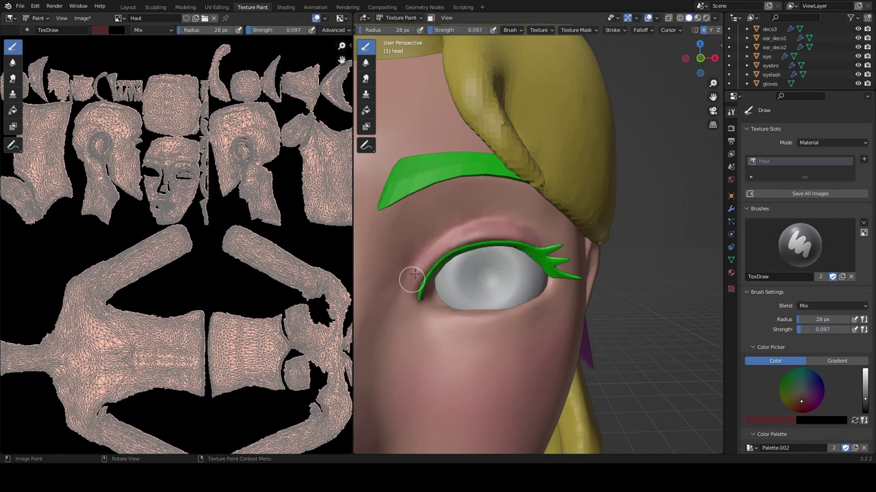
scroll(479, 273, "down", 2)
middle_click_drag(479, 274, 438, 253)
scroll(520, 253, "down", 2)
mouse_move(520, 253)
middle_mouse_down()
mouse_move(574, 238)
mouse_move(465, 240)
mouse_move(553, 286)
mouse_move(438, 260)
middle_mouse_up()
left_click(366, 63)
Set the Draw brush strength to 1.000 for painting the ear.
scroll(554, 285, "up", 2)
middle_click_drag(411, 225, 510, 200, "shift")
scroll(509, 199, "up", 3)
left_click(366, 48)
key("shift+f")
left_click(504, 177)
Try painting the inside of the ear with the dark red and with a lighter brownish red.
left_click_drag(492, 192, 524, 143)
key("ctrl+z")
left_click_drag(865, 409, 864, 380)
left_click_drag(800, 396, 795, 400)
left_click_drag(865, 380, 865, 390)
left_click_drag(796, 399, 800, 403)
scroll(799, 397, "down", 3)
left_click_drag(490, 188, 551, 146)
key("ctrl+z")
Mix a lighter, muted brownish pink and paint the inside of the ear with the 28 px brush.
left_click_drag(864, 336, 864, 329)
left_click_drag(801, 348, 799, 344)
left_click_drag(865, 329, 865, 335)
left_click_drag(800, 344, 797, 348)
mouse_move(492, 175)
left_mouse_down()
mouse_move(545, 234)
mouse_move(524, 151)
mouse_move(555, 203)
mouse_move(532, 141)
left_mouse_up()
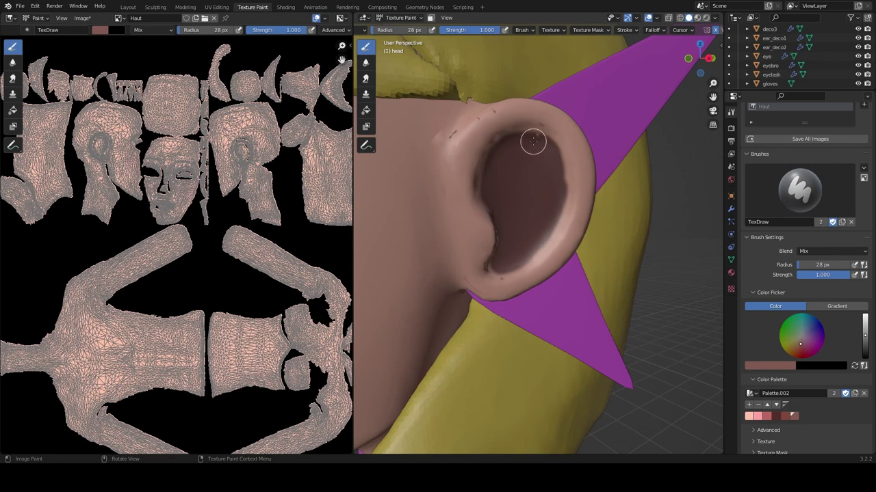
Soften the shading inside the ear and retouch the ear area with a short Draw stroke.
left_click(366, 63)
left_click_drag(462, 123, 547, 121)
scroll(564, 216, "down", 5)
mouse_move(450, 217)
middle_mouse_down()
mouse_move(483, 221)
mouse_move(494, 245)
mouse_move(513, 238)
middle_mouse_up()
scroll(513, 237, "up", 3)
left_click(365, 47)
mouse_move(430, 163)
left_mouse_down()
mouse_move(565, 94)
mouse_move(469, 158)
mouse_move(567, 148)
mouse_move(522, 148)
mouse_move(586, 98)
mouse_move(430, 166)
left_mouse_up()
left_click(365, 62)
Try to cover the dark speck under the jaw with the light peach swatch and check the mesh there.
middle_click_drag(430, 166, 639, 149)
key("1")
left_click(749, 434)
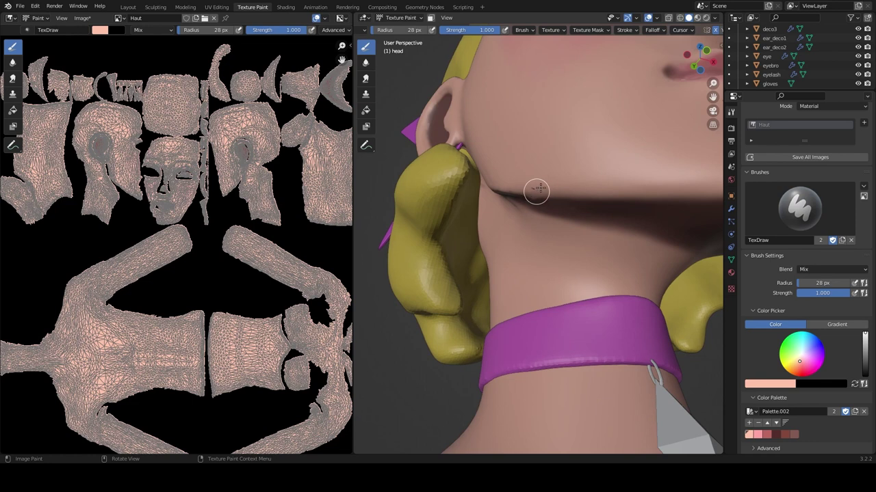
middle_click_drag(534, 188, 528, 145, "ctrl")
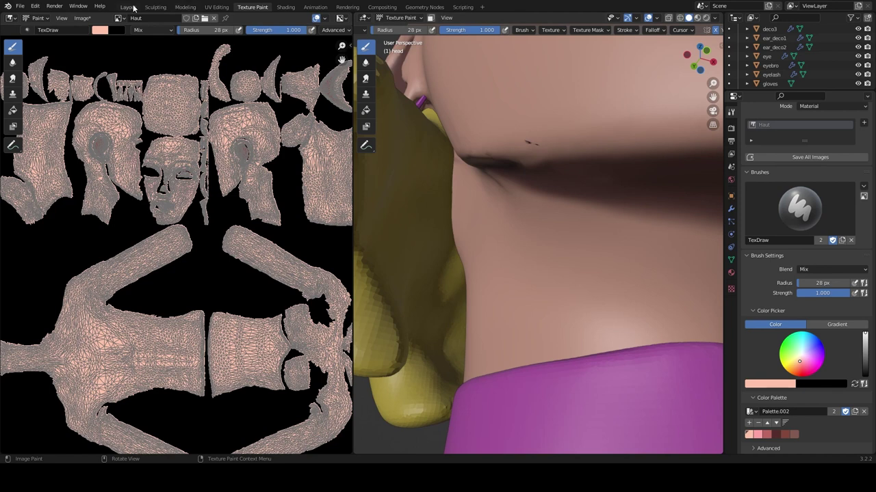
key("Tab")
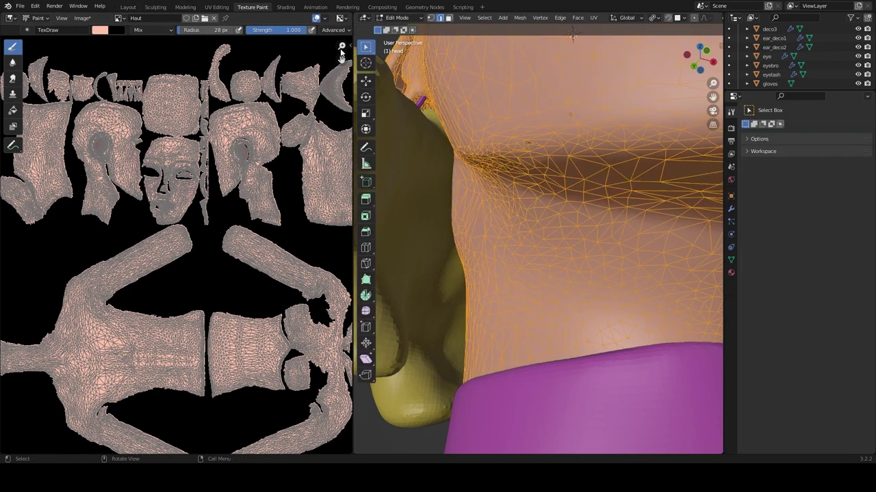
key("Tab")
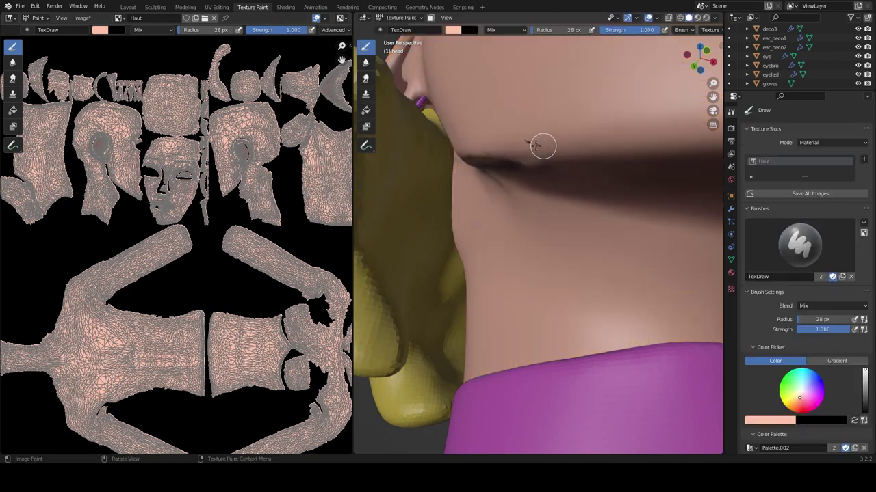
In the UV Editing workspace, select the thin face at the dark speck under the jaw and unwrap it separately.
left_click(225, 8)
mouse_move(532, 148)
middle_mouse_down("ctrl")
mouse_move(526, 129)
mouse_move(539, 155)
middle_mouse_up("ctrl")
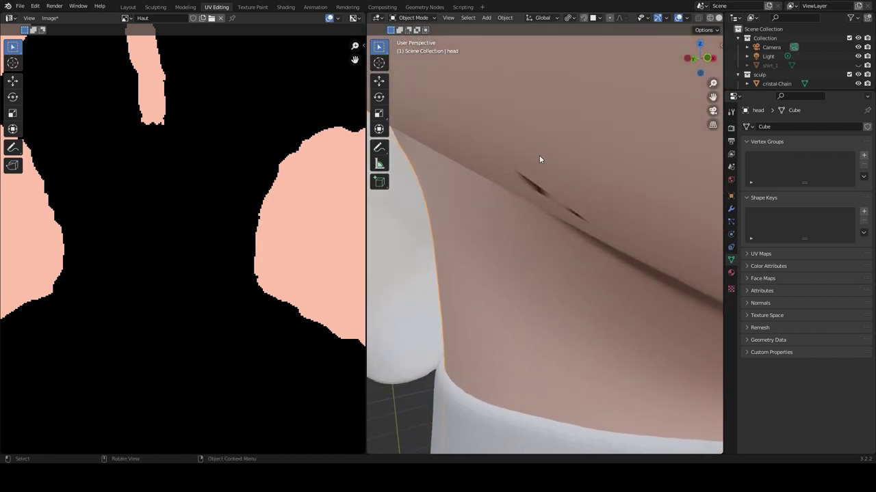
key("Tab")
key("3")
left_click(539, 191)
scroll(197, 164, "down", 9)
scroll(200, 164, "up", 1)
key("u")
left_click(514, 236)
scroll(116, 240, "down", 3)
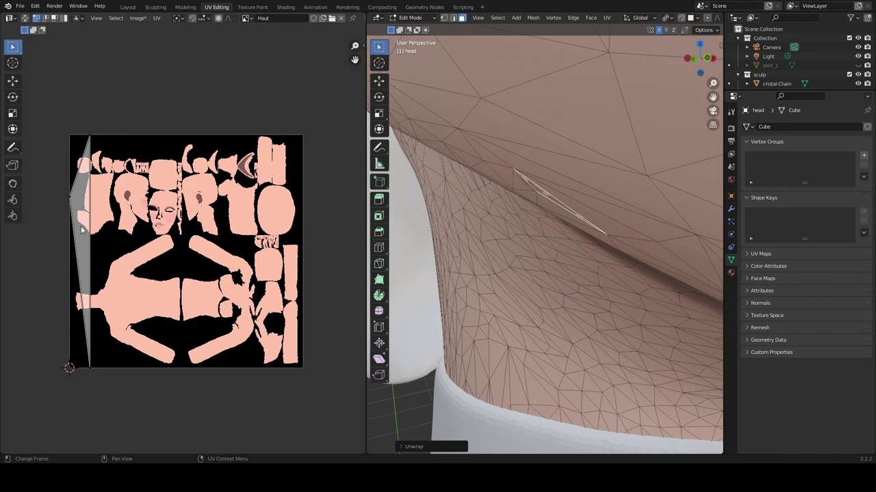
Select the separately unwrapped face in the UV layout, scale it down to a small sliver and move it into the empty area beside the shoulder.
key("3")
left_click(81, 230)
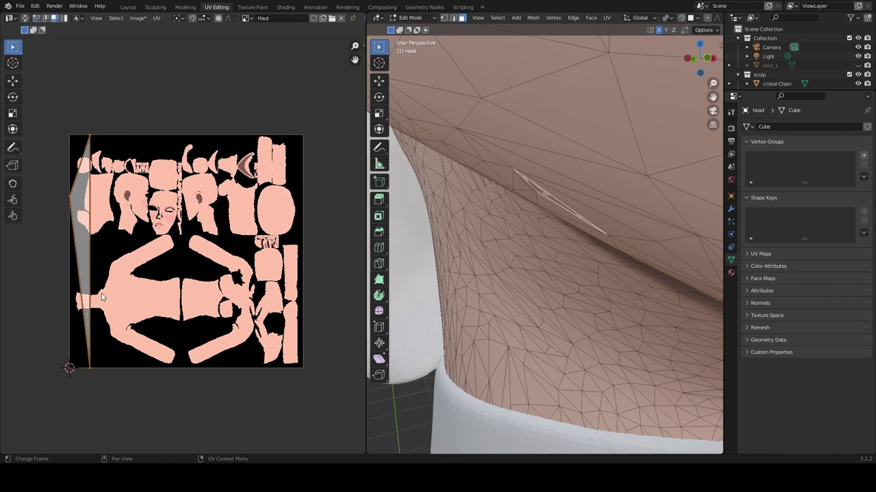
key("s")
left_click(80, 253)
scroll(69, 200, "up", 7)
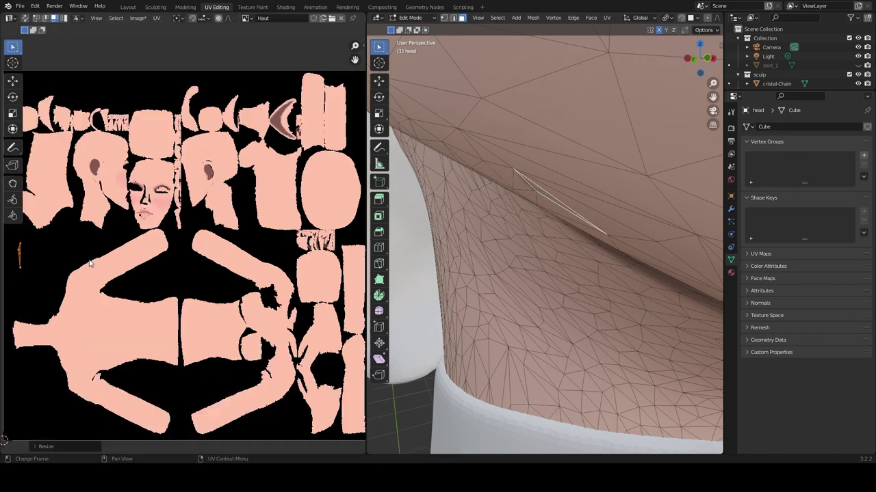
key("s")
left_click(69, 208)
key("g")
left_click(60, 141)
scroll(486, 198, "down", 6)
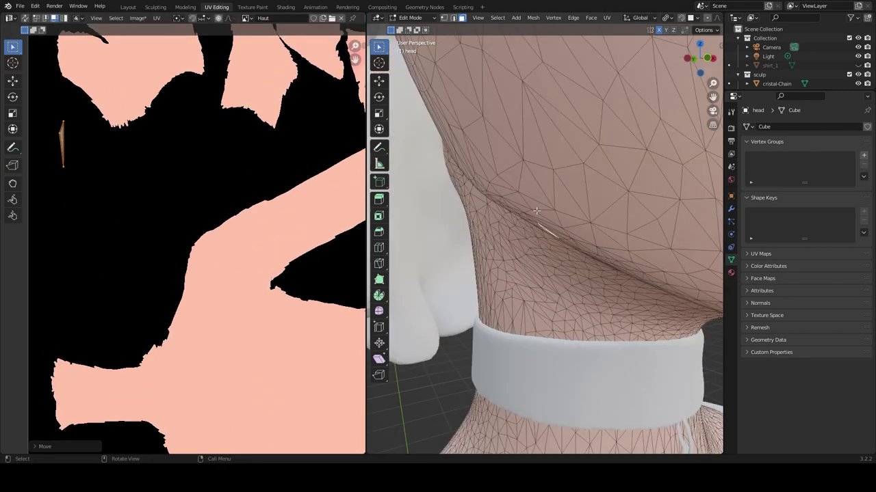
Deselect the thin face and examine its texture colour on the mesh under the jaw.
left_click(539, 212)
scroll(551, 222, "up", 6)
middle_click_drag(560, 236, 567, 231)
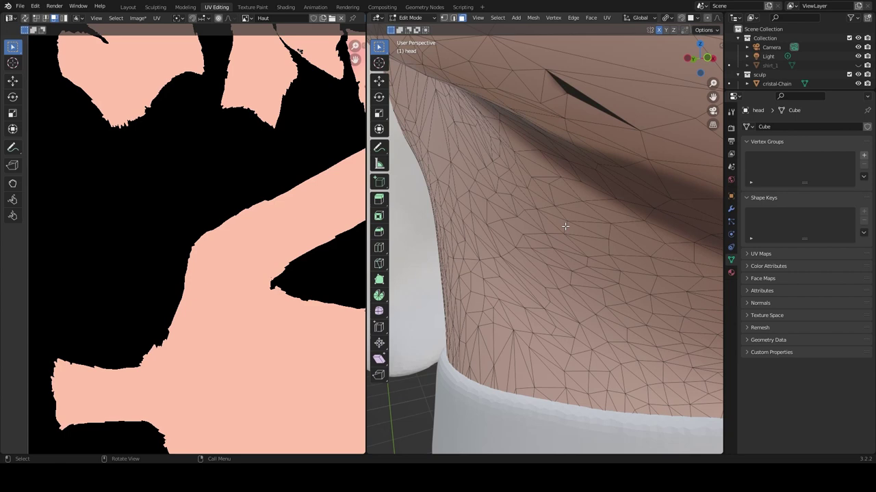
Return to the Texture Paint workspace and choose the Soften brush for smoothing the paint around the lips.
left_click(252, 7)
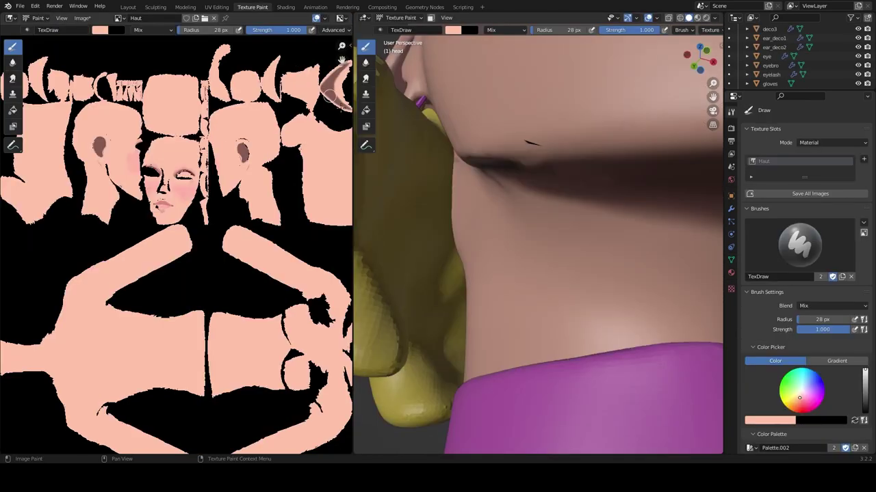
scroll(801, 273, "down", 3)
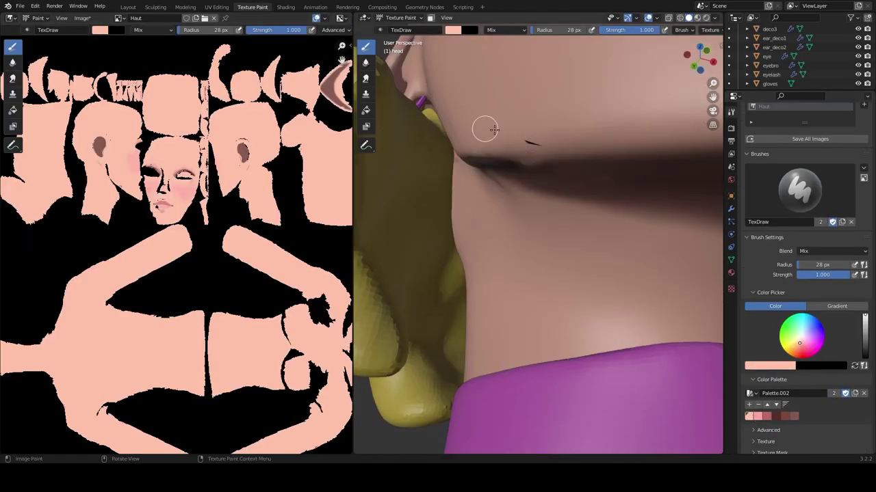
scroll(503, 112, "down", 5)
scroll(469, 123, "up", 4)
mouse_move(457, 141)
middle_mouse_down()
mouse_move(469, 123)
mouse_move(463, 134)
mouse_move(479, 127)
mouse_move(468, 140)
middle_mouse_up()
scroll(479, 127, "up", 4)
scroll(479, 128, "down", 4)
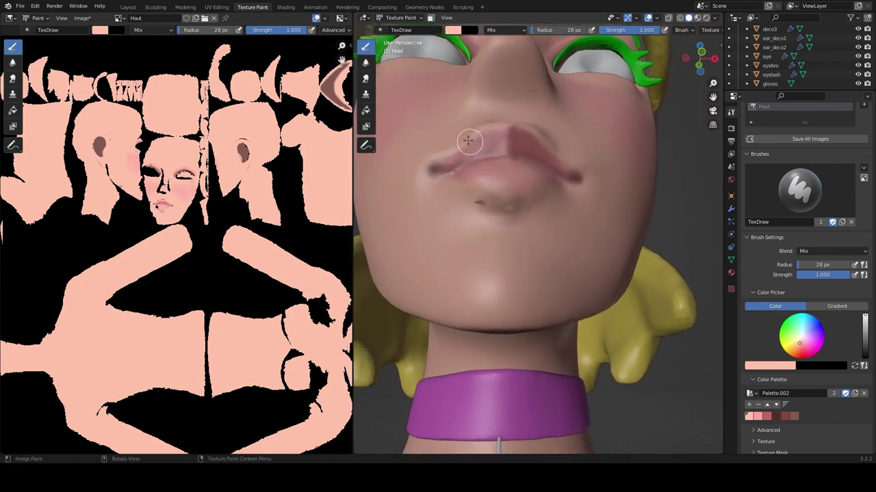
left_click(367, 64)
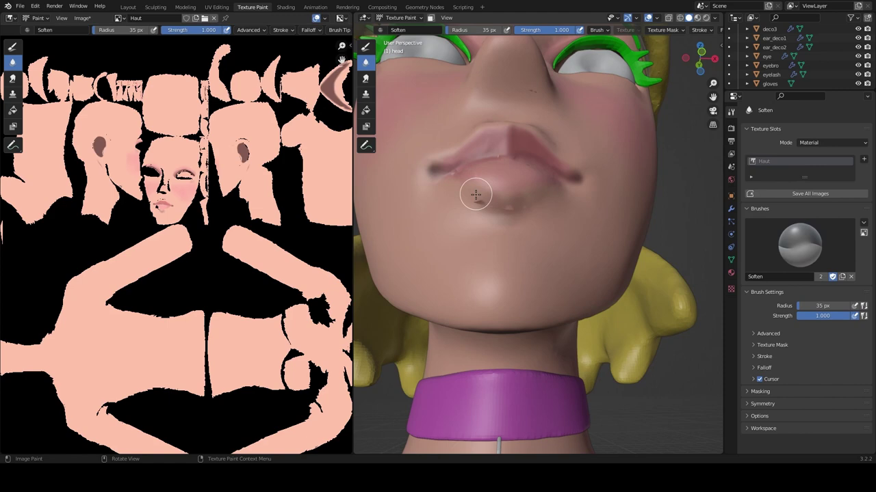